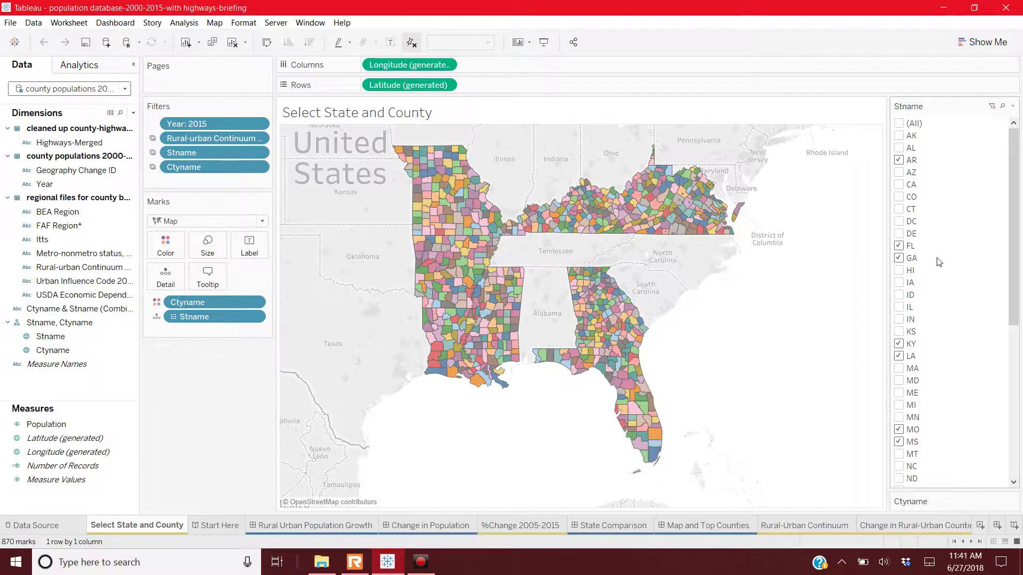
Add AL, NC, SC, TX and TN to the states included in the Stname filter
click(898, 147)
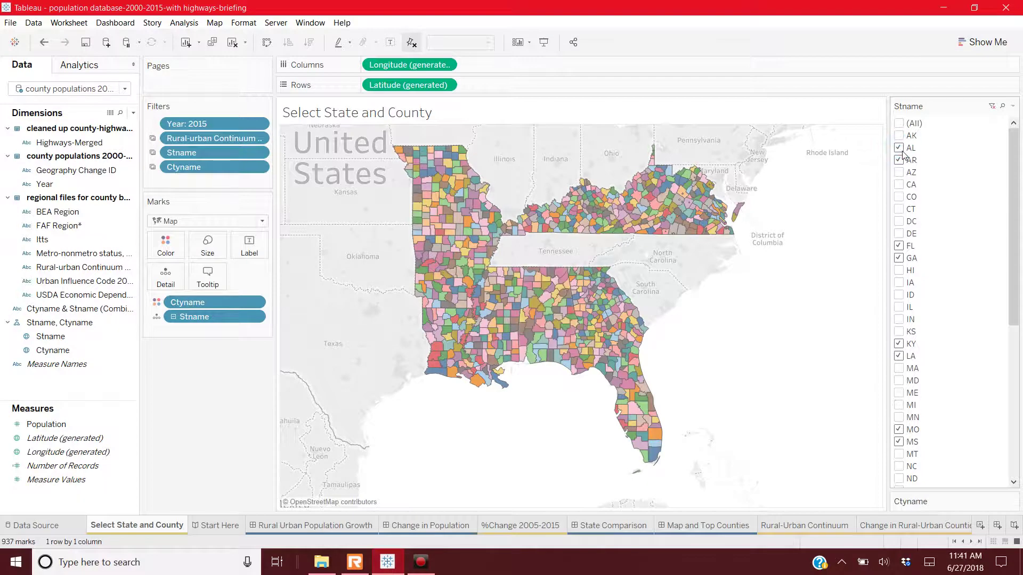
scroll(1008, 252, down, 5)
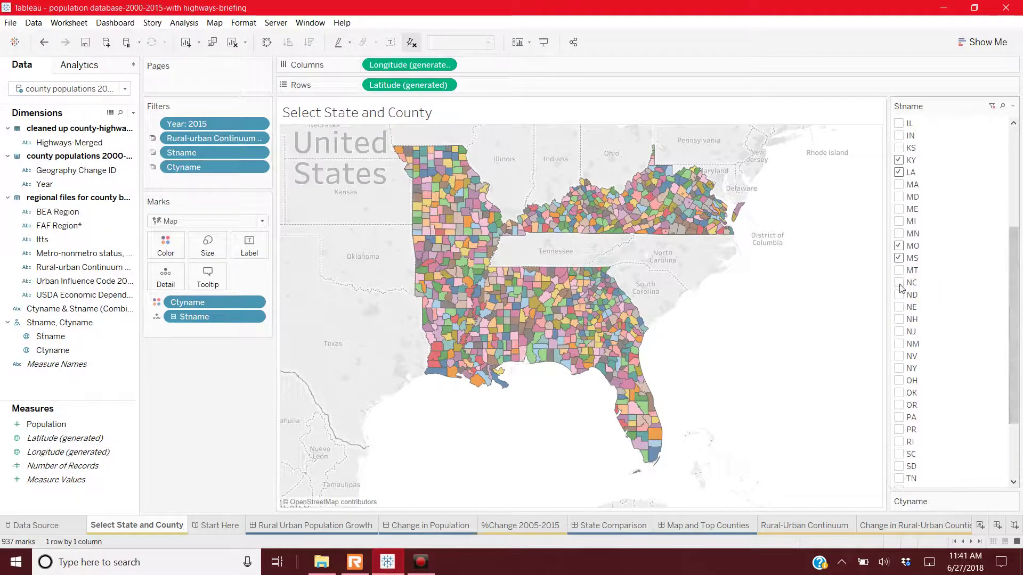
click(899, 283)
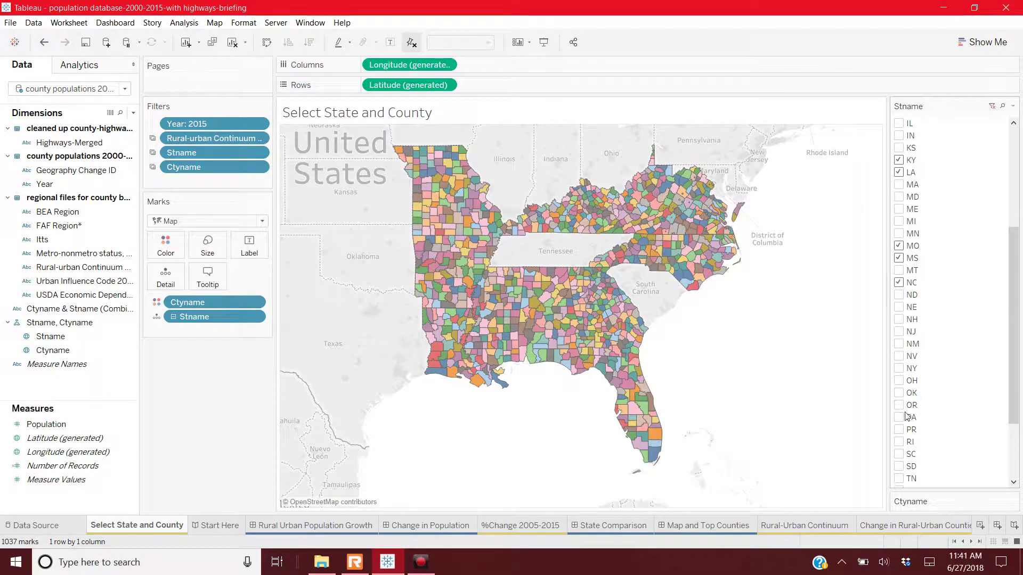
click(899, 455)
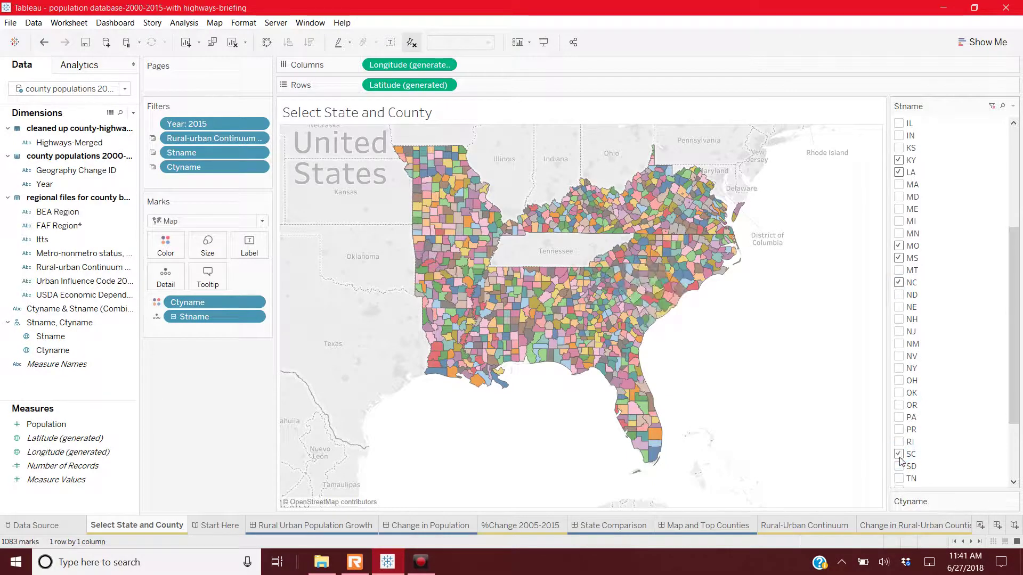
drag(1015, 386, 1015, 440)
click(898, 394)
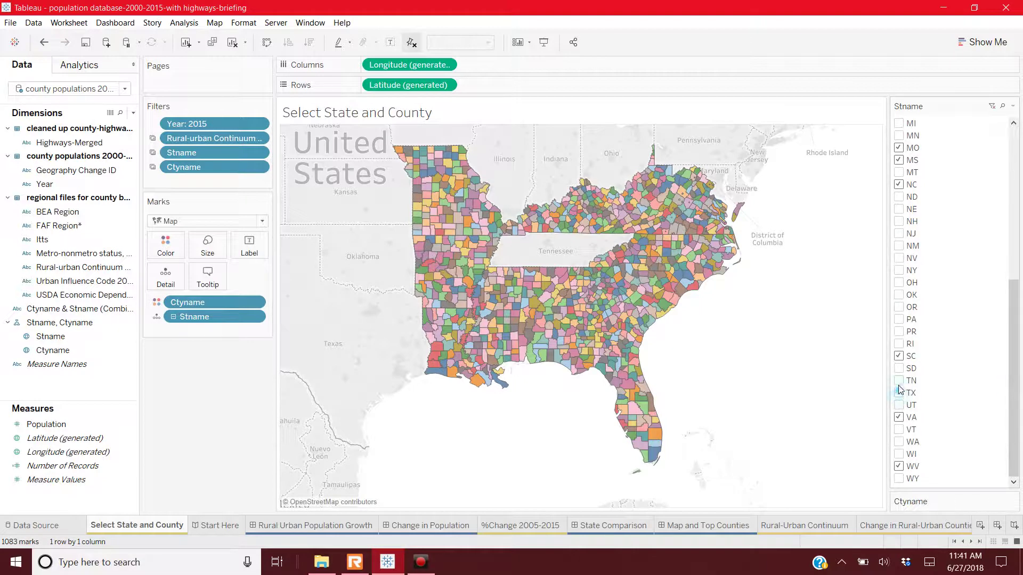
click(899, 382)
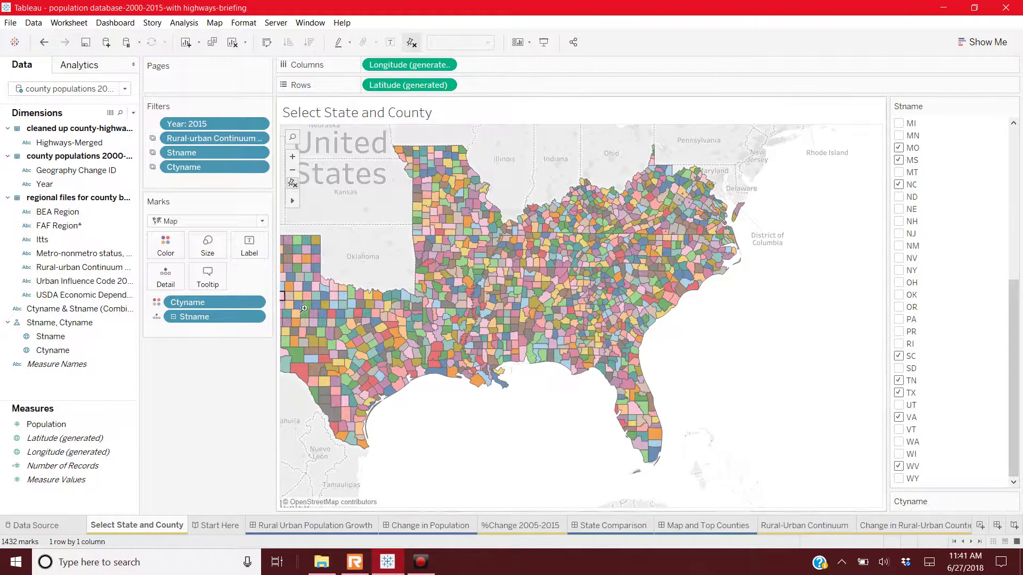
Pan the Select State and County map until the whole of Texas is in view
mouse_move(295, 204)
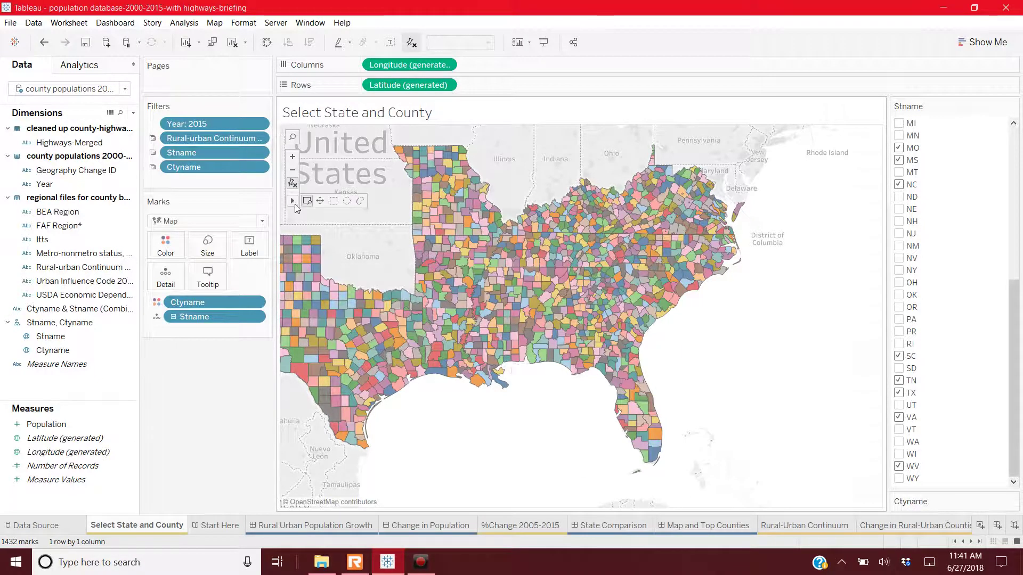
click(322, 201)
drag(330, 205, 425, 216)
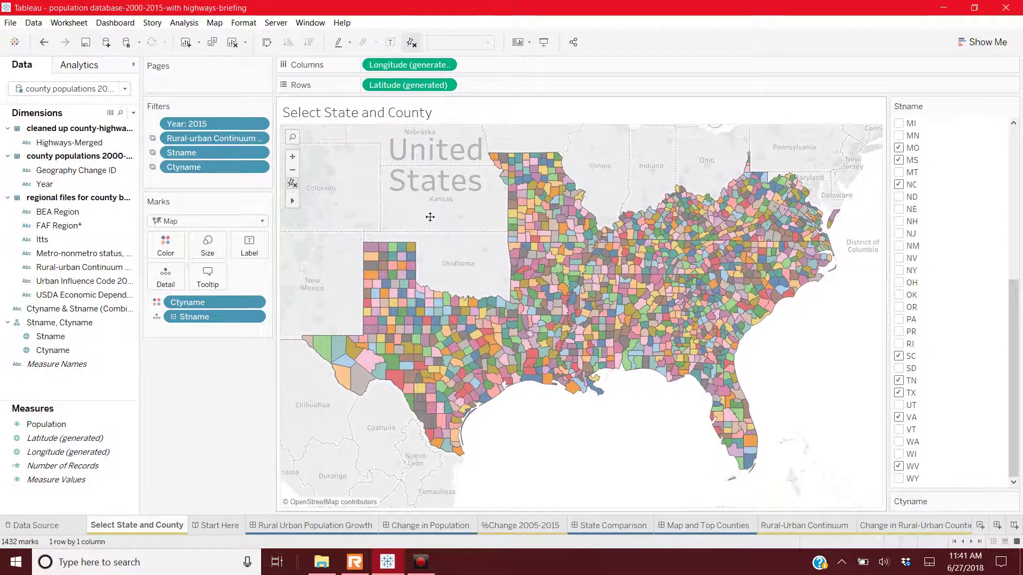
Open the Start Here story and examine its 2015 grand total and the rural-urban population growth charts
click(212, 526)
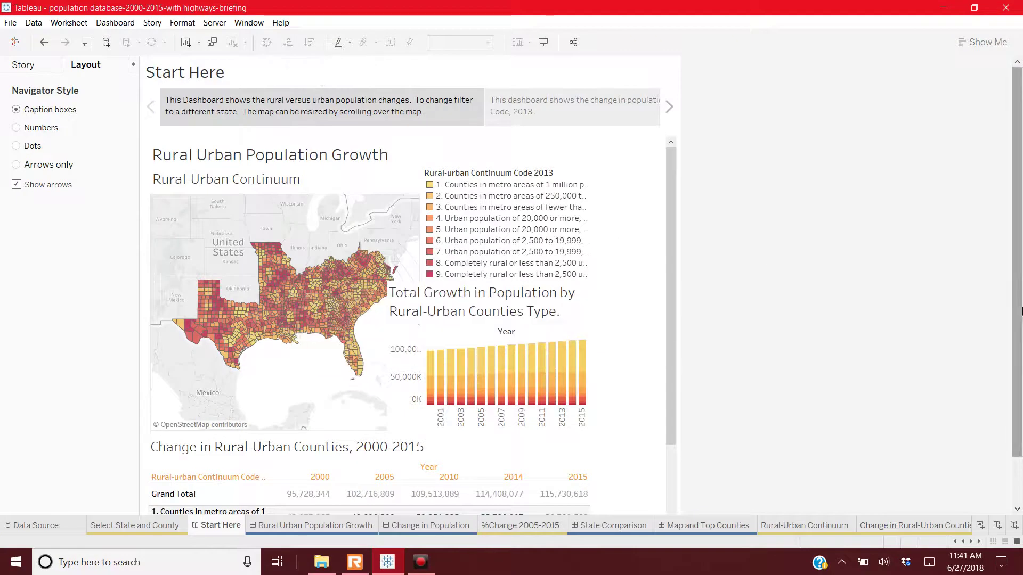
scroll(1016, 306, down, 1)
mouse_move(551, 450)
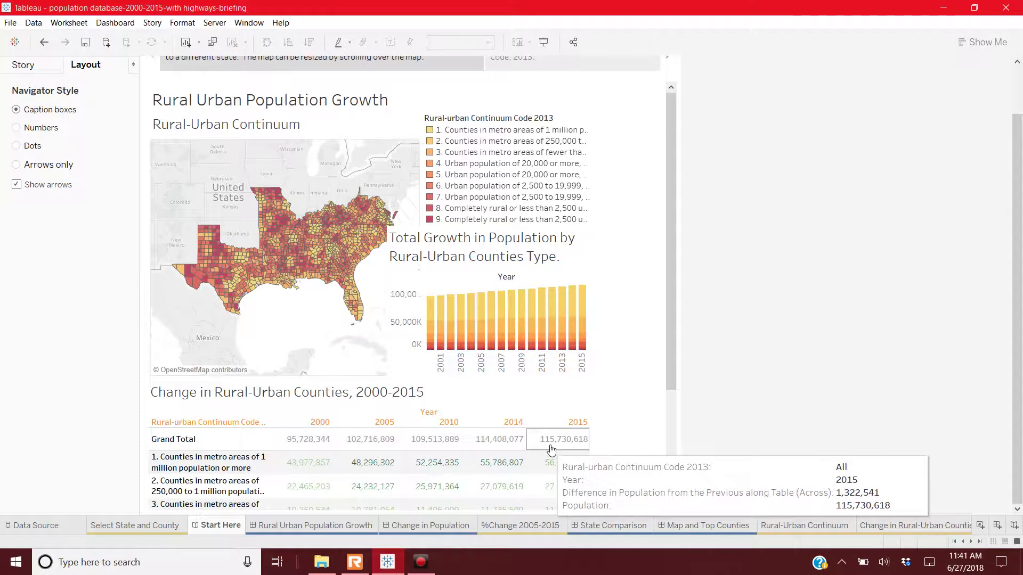
mouse_move(309, 273)
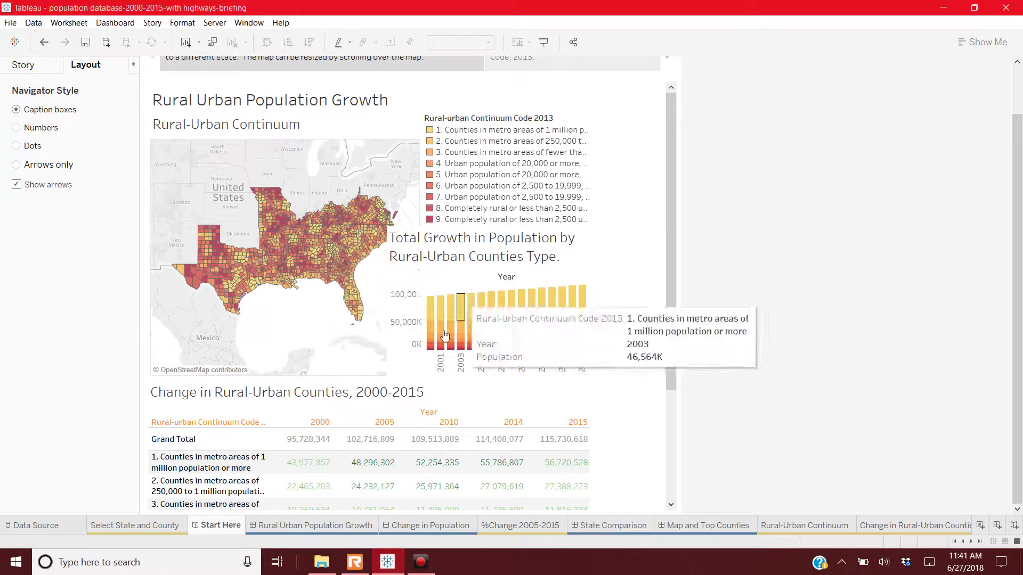
Keep only counties in metro areas of 1 million population or more on the story's dashboard, and undo that filter
click(201, 456)
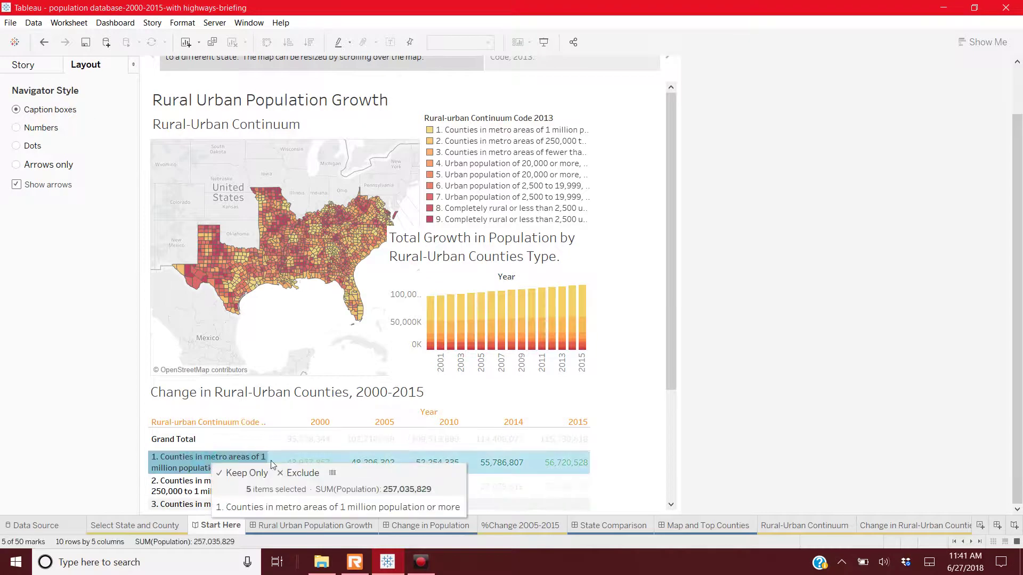
click(253, 474)
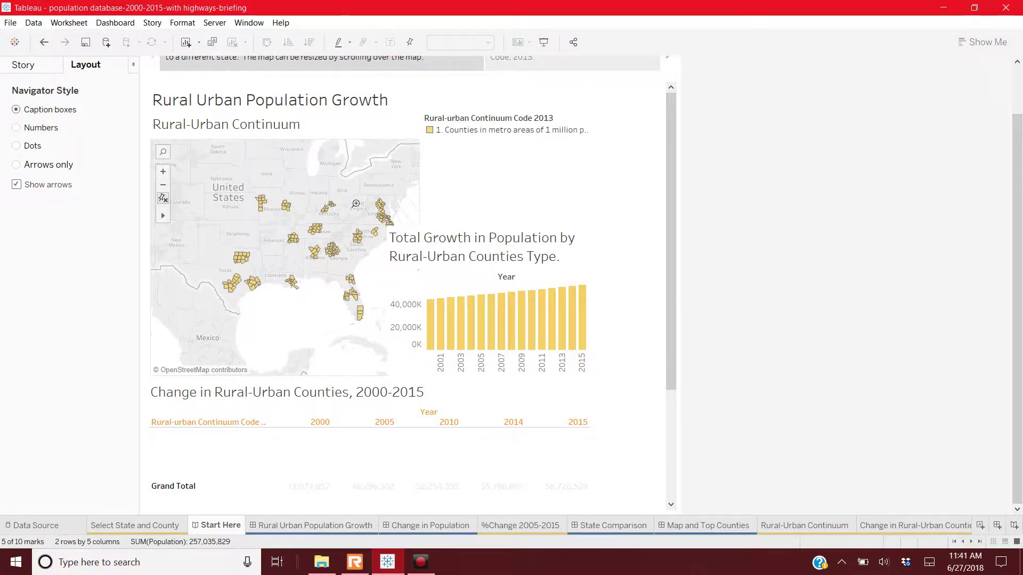
click(46, 43)
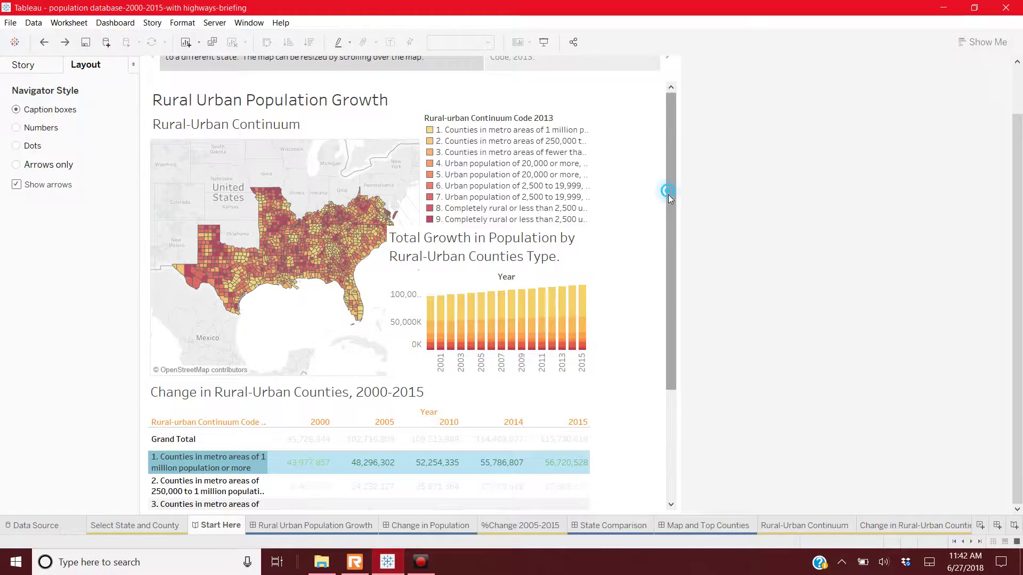
Go to the Change in Population story point and highlight category 6, urban population of 2,500 to 19,999 adjacent to a metro area
drag(668, 191, 669, 382)
drag(683, 313, 681, 145)
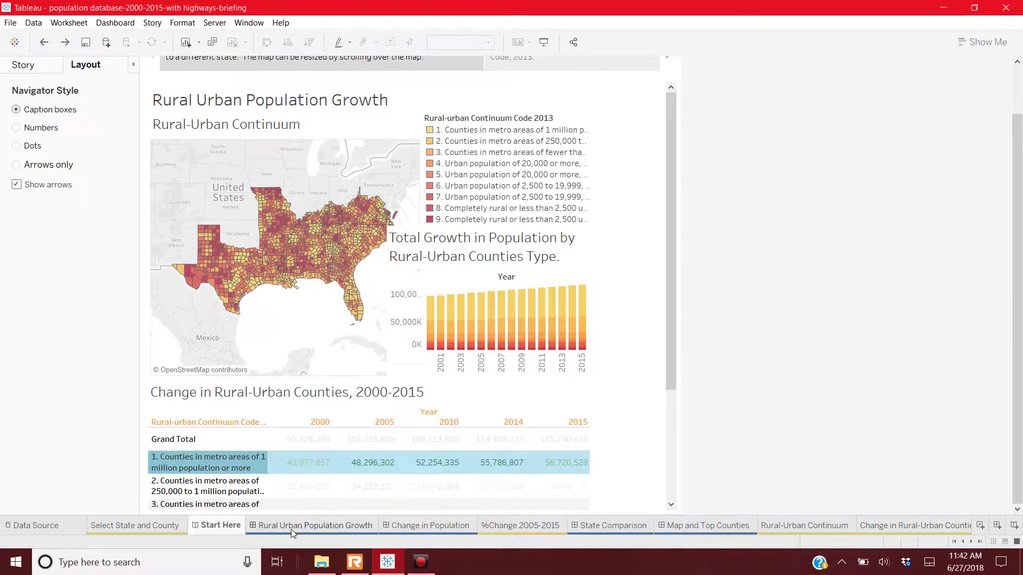
scroll(441, 156, up, 2)
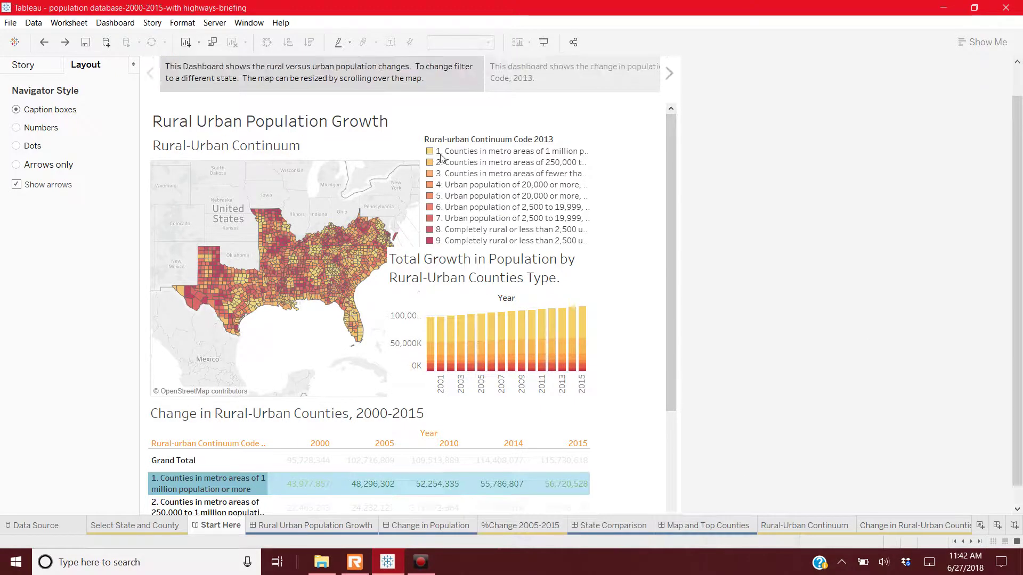
click(527, 69)
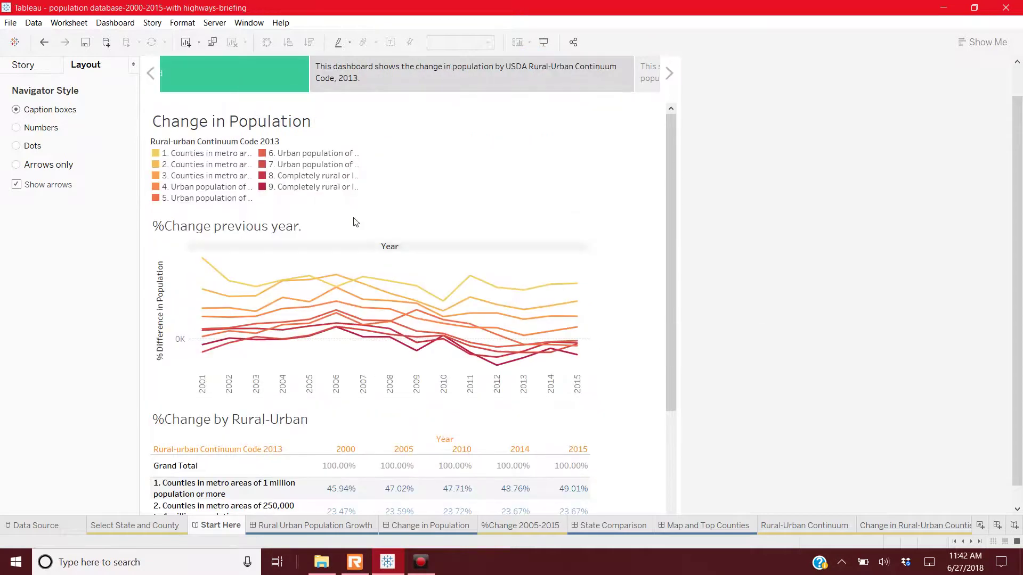
click(278, 186)
click(284, 154)
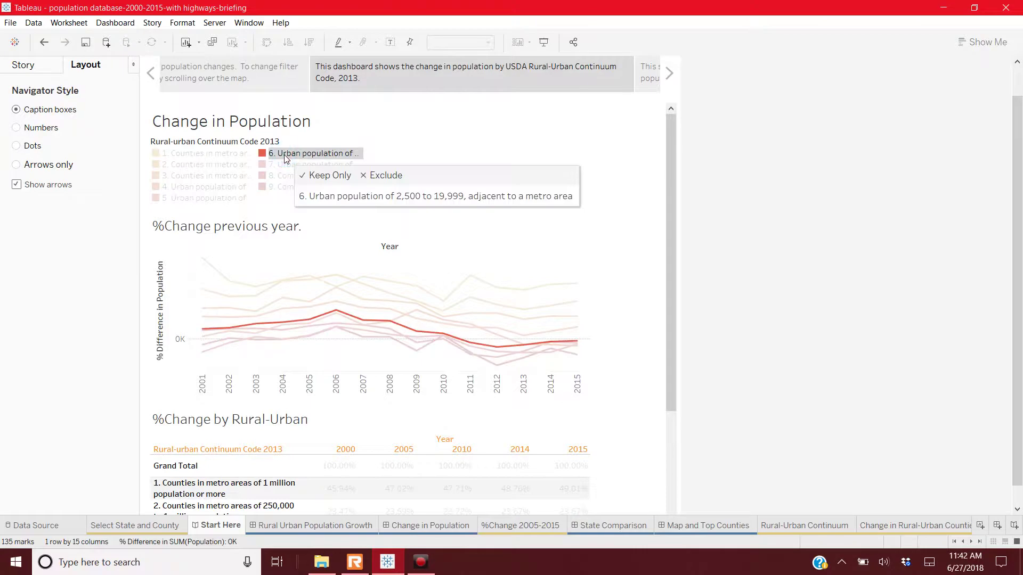
Advance through the state comparison to the 2015 population story point and frame its map on the selected states from Texas to Virginia
click(647, 78)
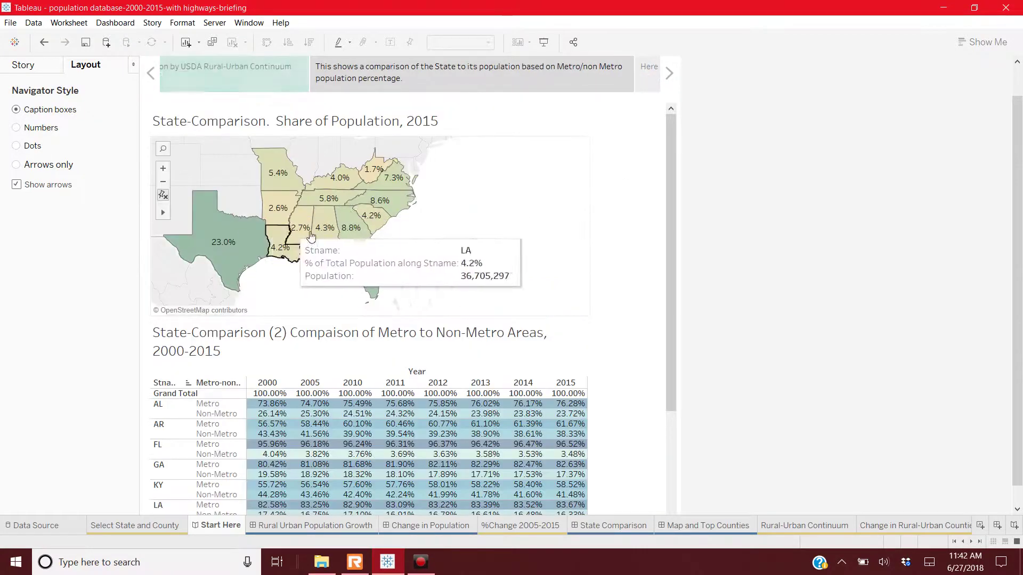
click(649, 77)
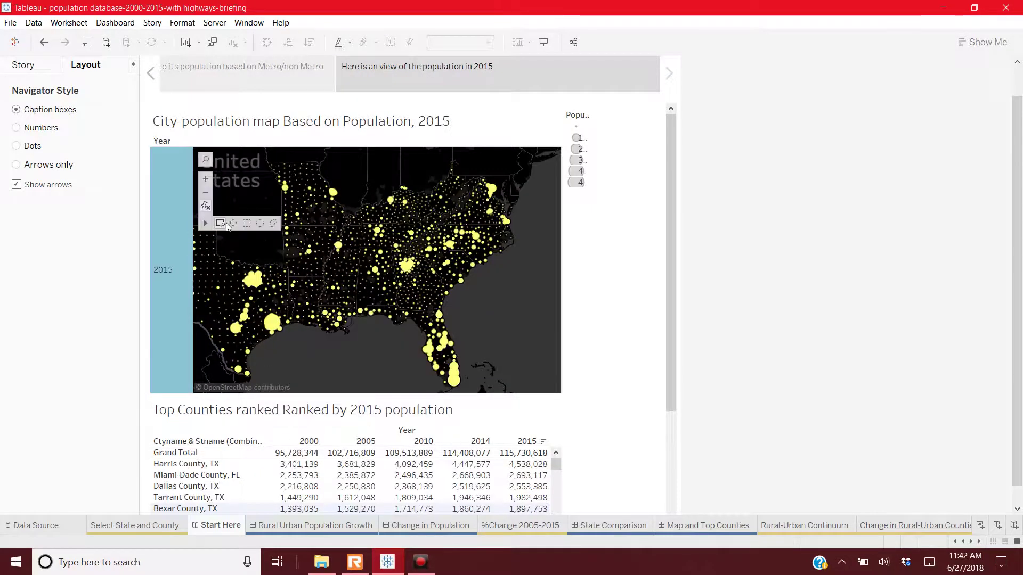
click(233, 223)
drag(250, 235, 290, 230)
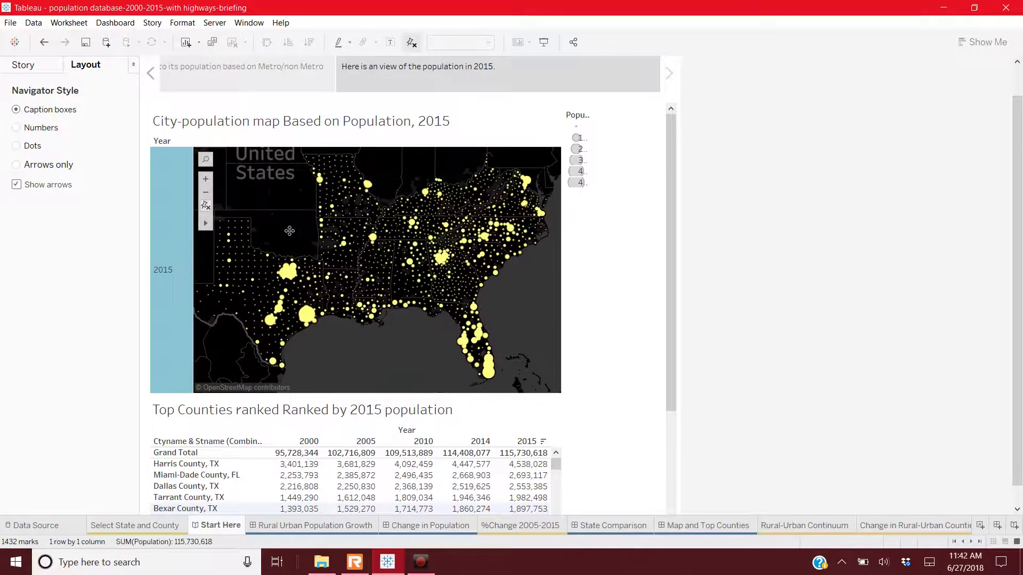
click(206, 194)
mouse_move(205, 224)
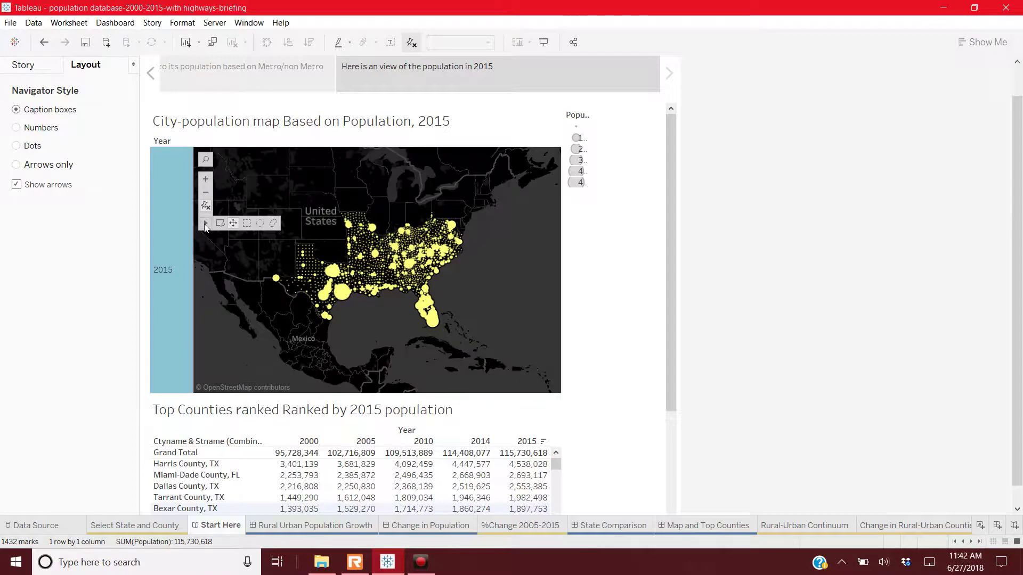
click(219, 223)
drag(261, 215, 520, 353)
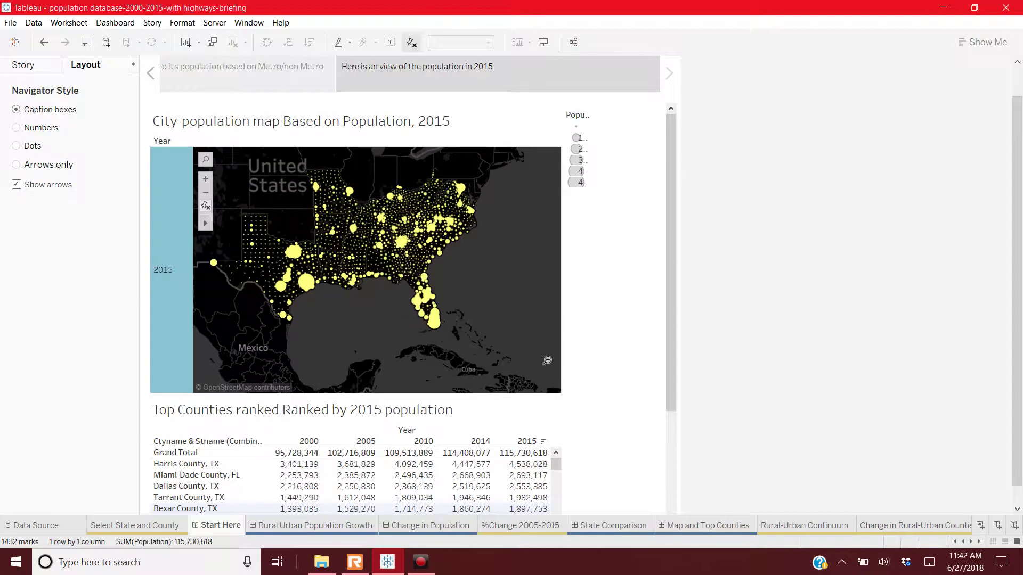
drag(485, 352, 208, 164)
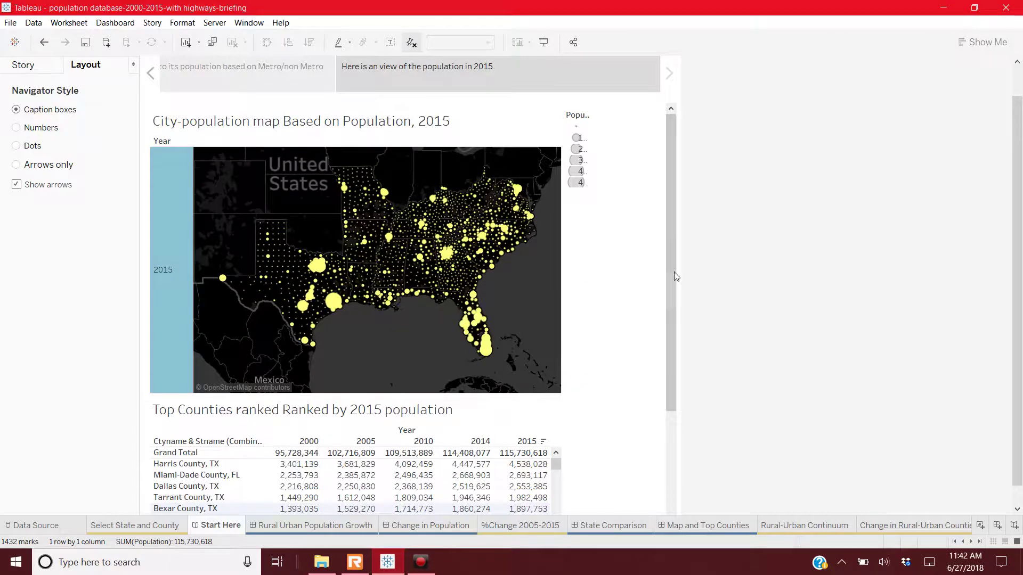
Review the table of top counties ranked by 2015 population below the city-population map
drag(673, 292, 669, 458)
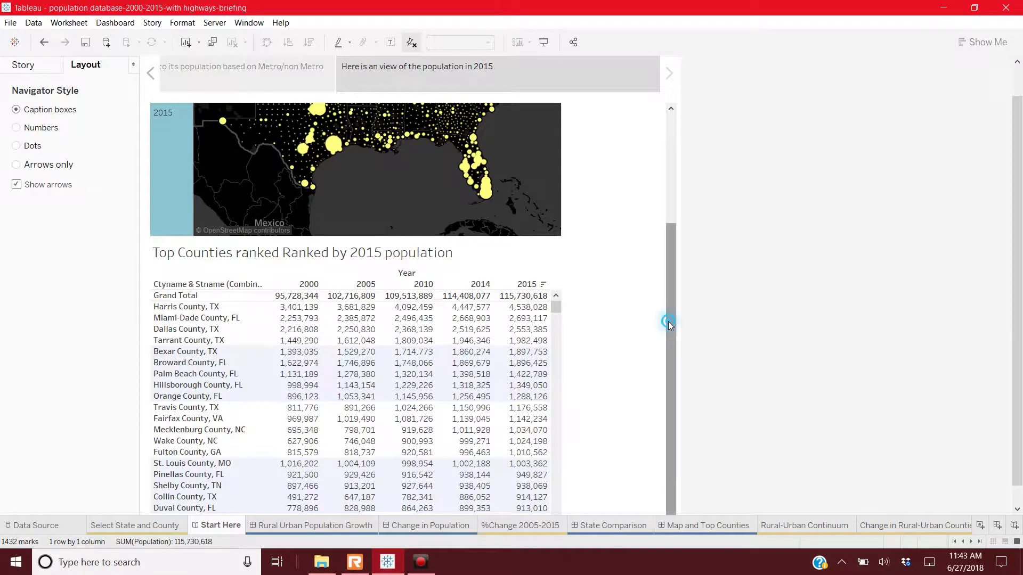
scroll(667, 322, up, 3)
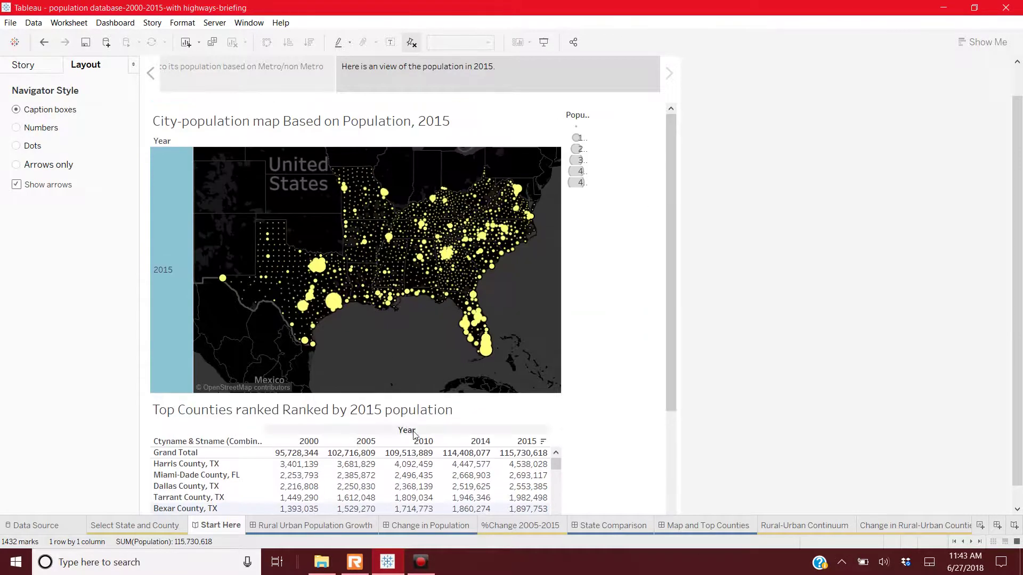
click(456, 72)
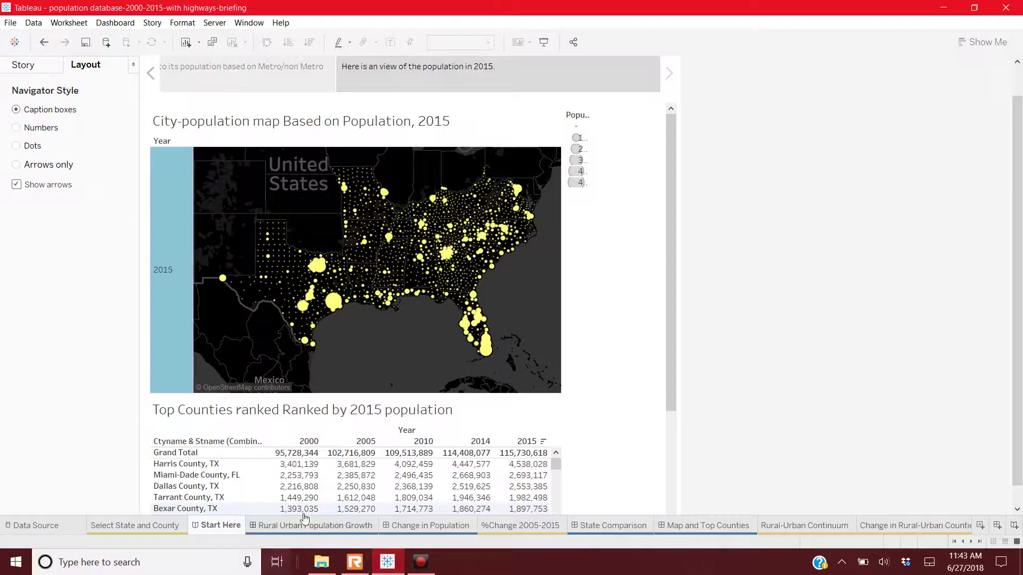
On the Rural Urban Population Growth dashboard, reframe the Rural-Urban Continuum map to fit all selected states from Texas to Virginia
click(308, 528)
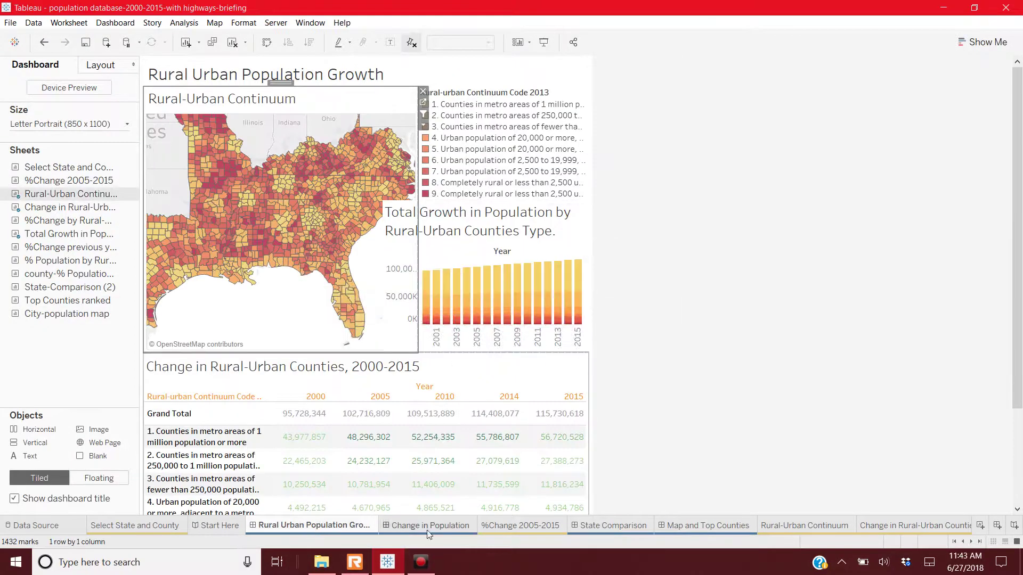
mouse_move(158, 193)
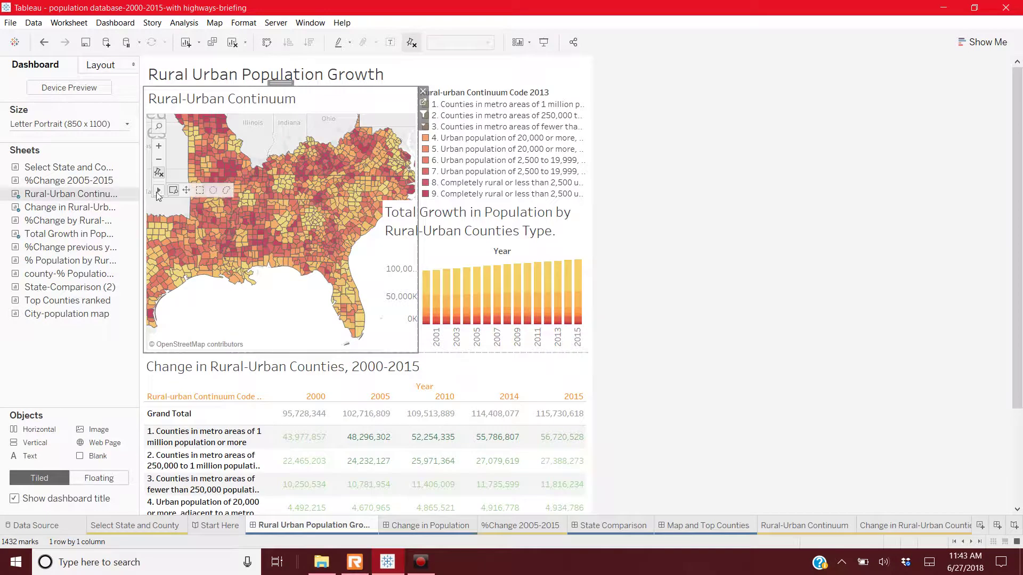
click(186, 191)
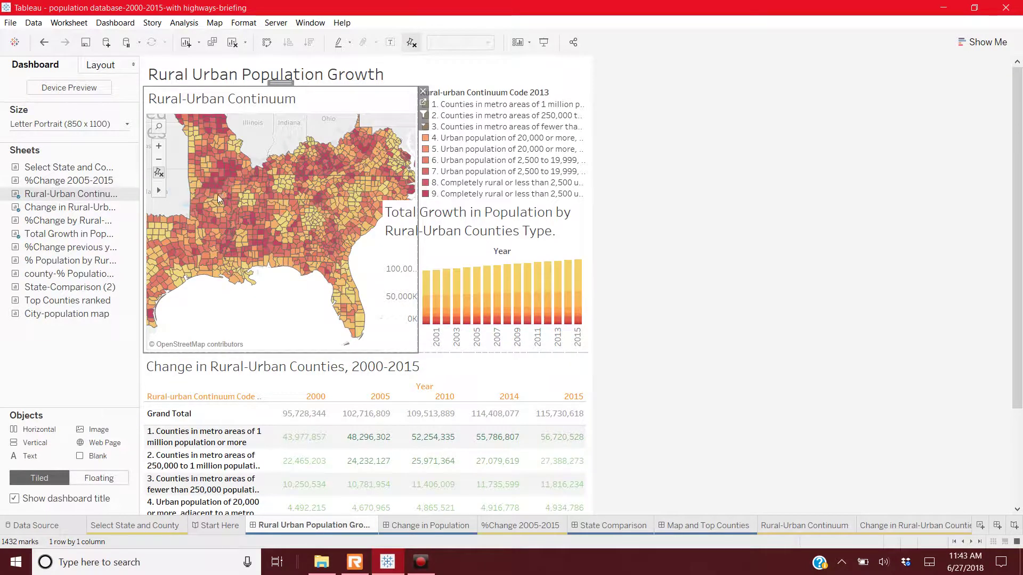
drag(224, 198, 240, 196)
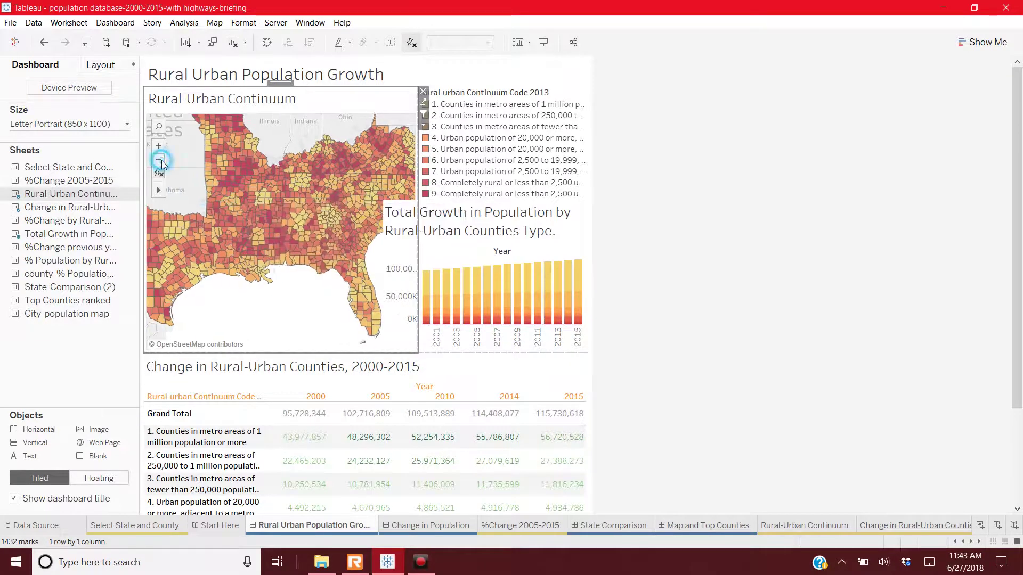
click(159, 160)
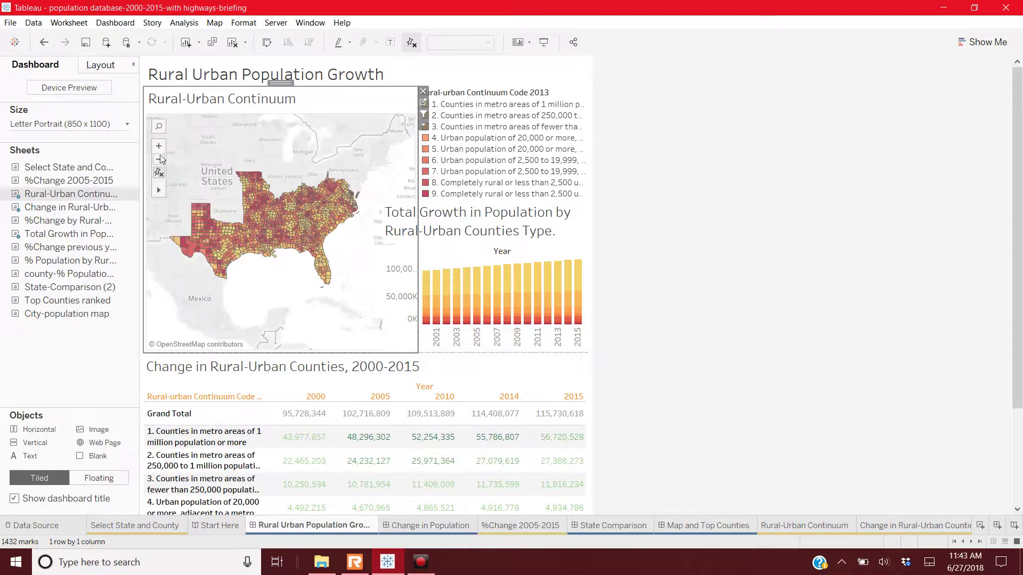
click(172, 191)
drag(356, 290, 162, 174)
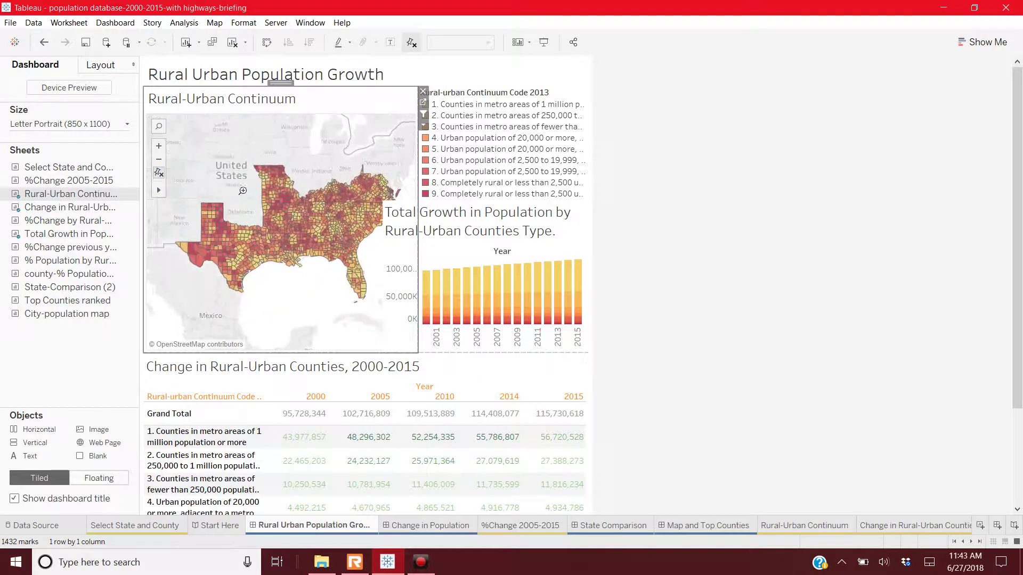
click(187, 190)
drag(243, 221, 220, 221)
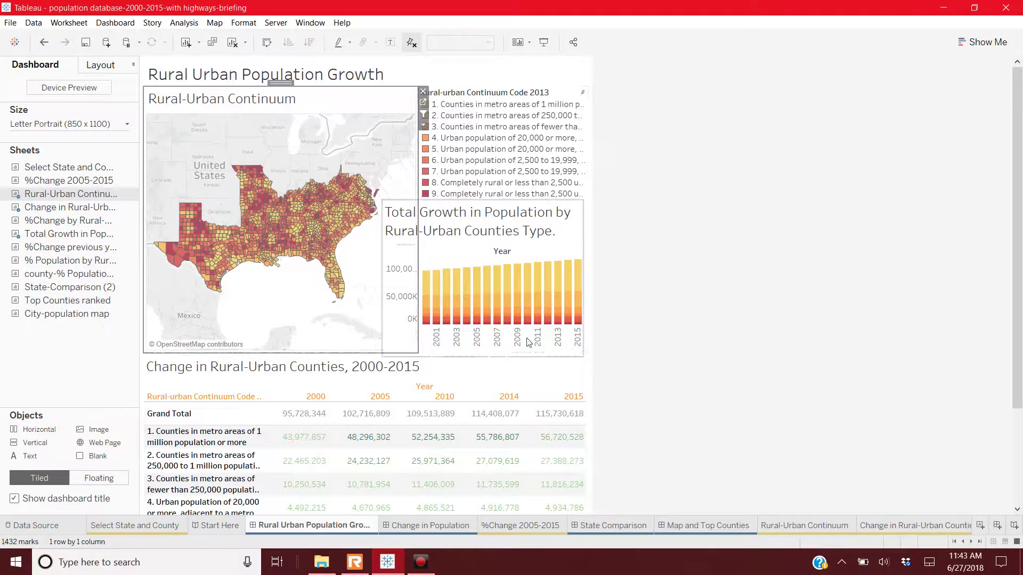
click(599, 343)
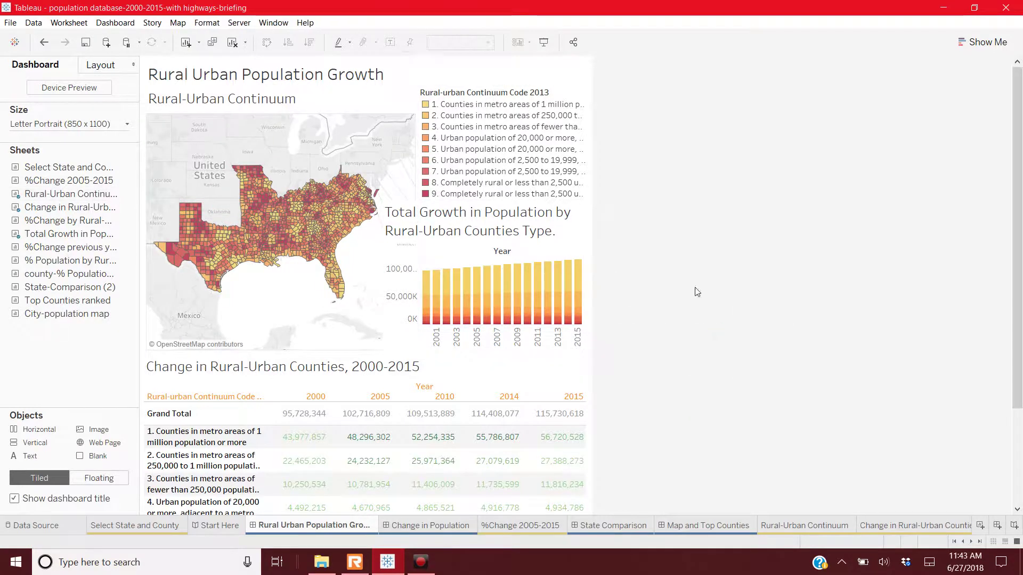
Review the Change in Population, State Comparison, and Map and Top Counties dashboards for the selected states
click(428, 525)
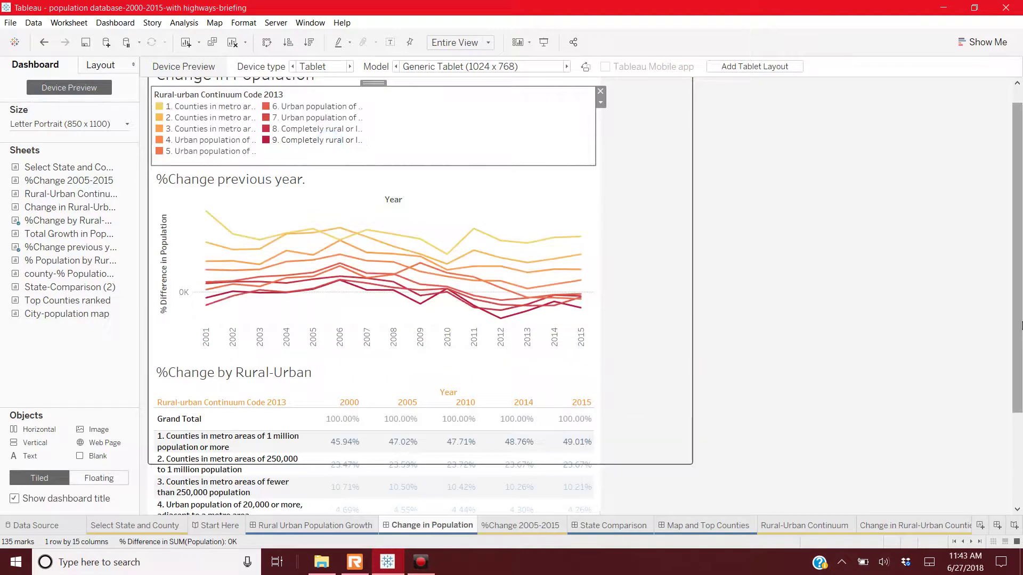
drag(1017, 325, 1017, 416)
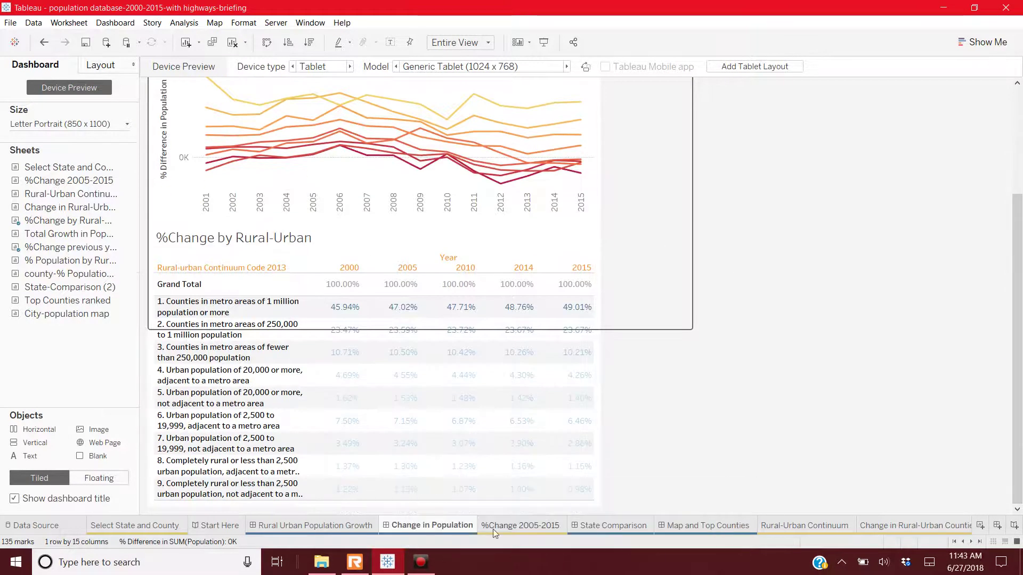
click(602, 527)
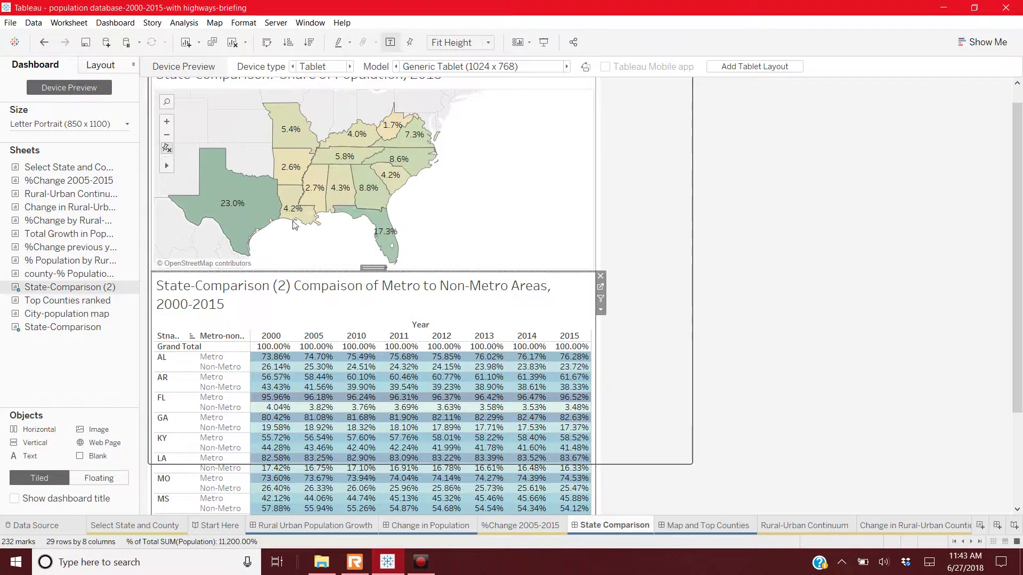
click(710, 529)
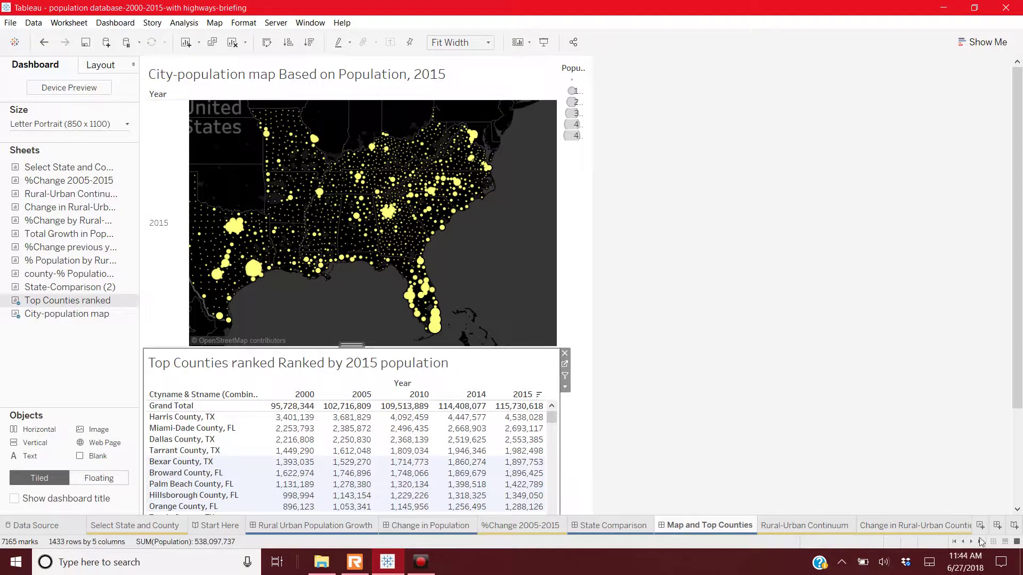
Show all sheets as thumbnails and select Rural Urban Population Growth, Change in Population, State Comparison, and Map and Top Counties together
click(992, 542)
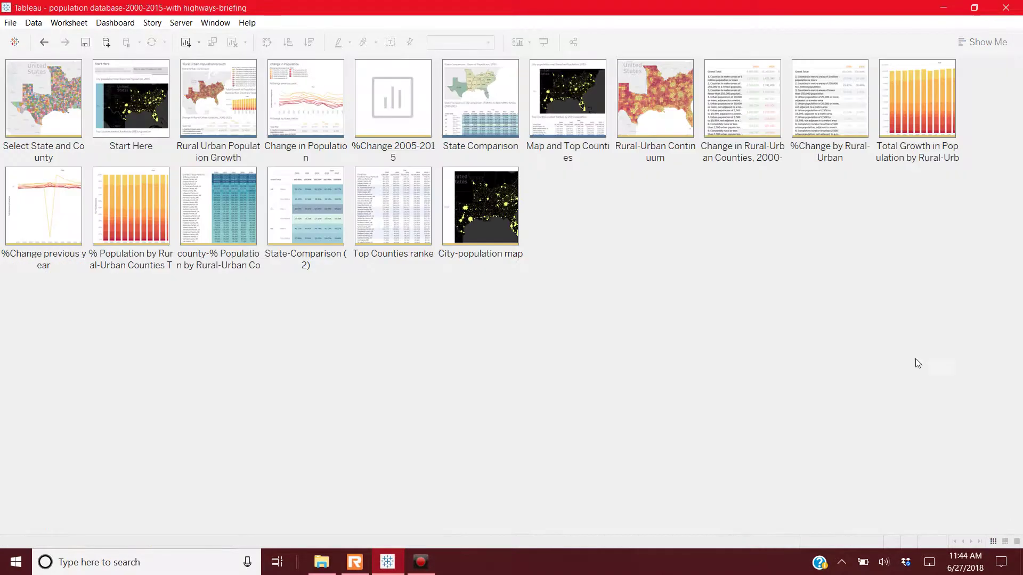
click(196, 98)
ctrl+click(330, 122)
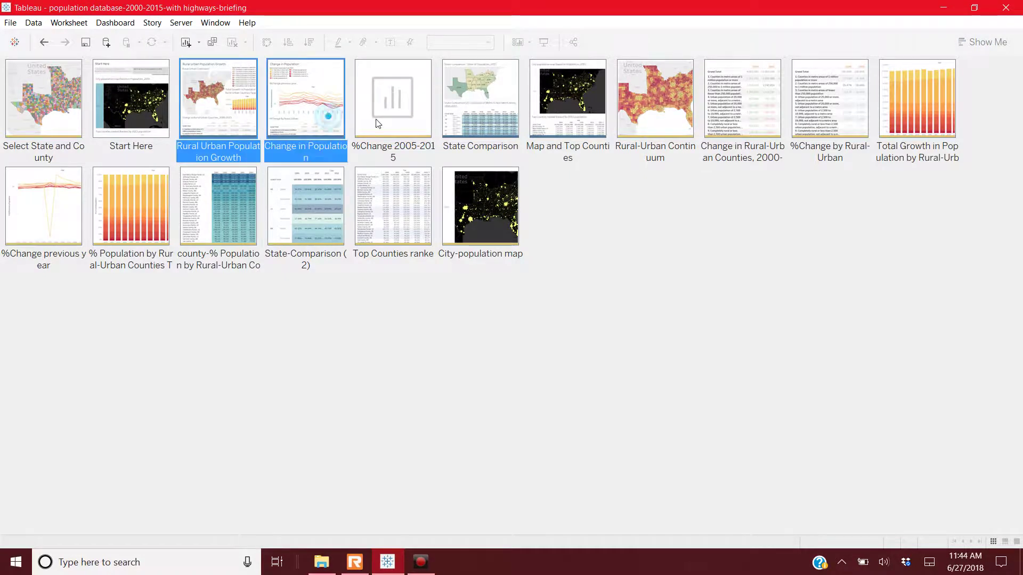
ctrl+click(475, 127)
ctrl+click(573, 131)
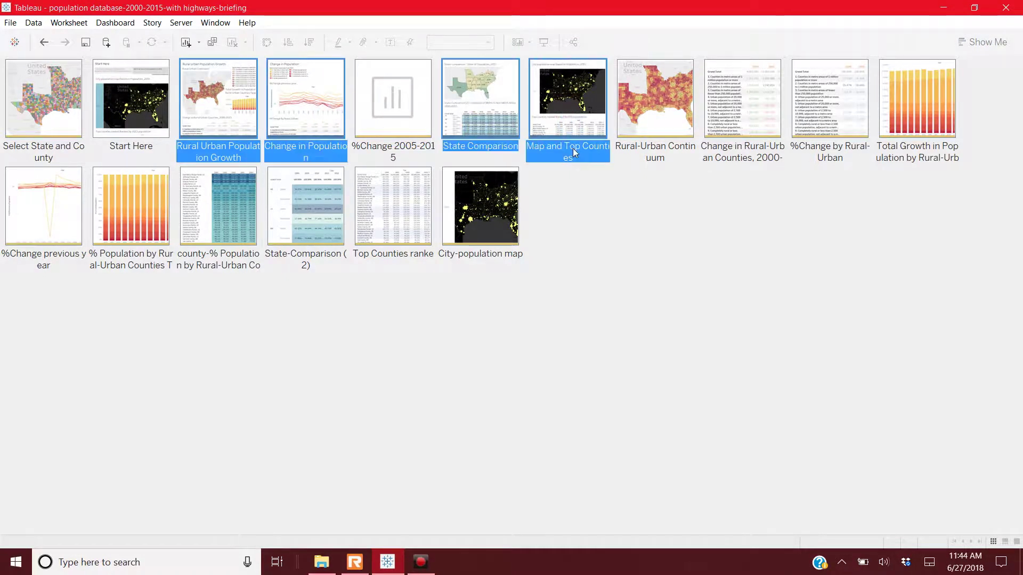
Print only the selected sheets with the Microsoft Print to PDF printer
click(10, 22)
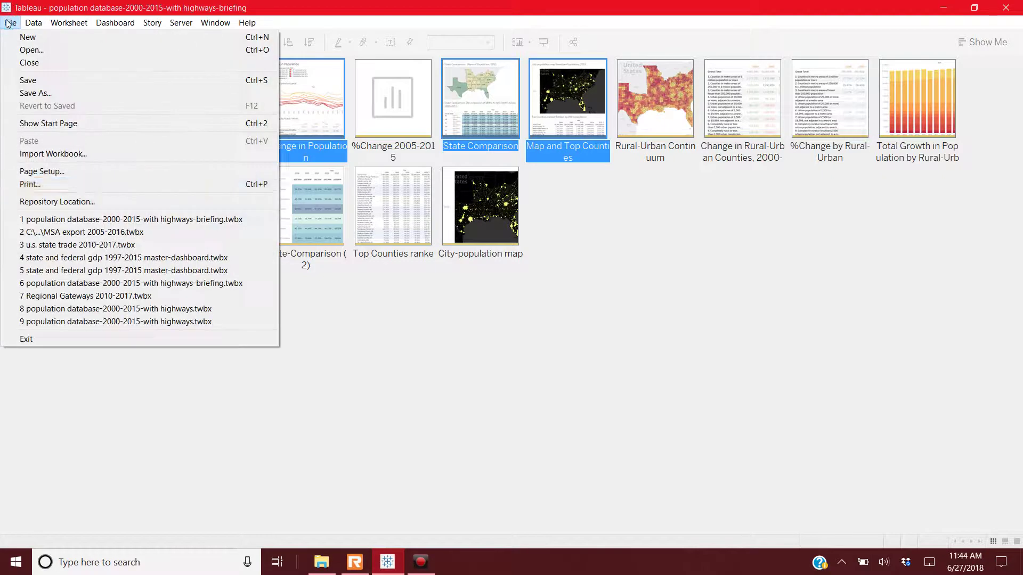
click(24, 184)
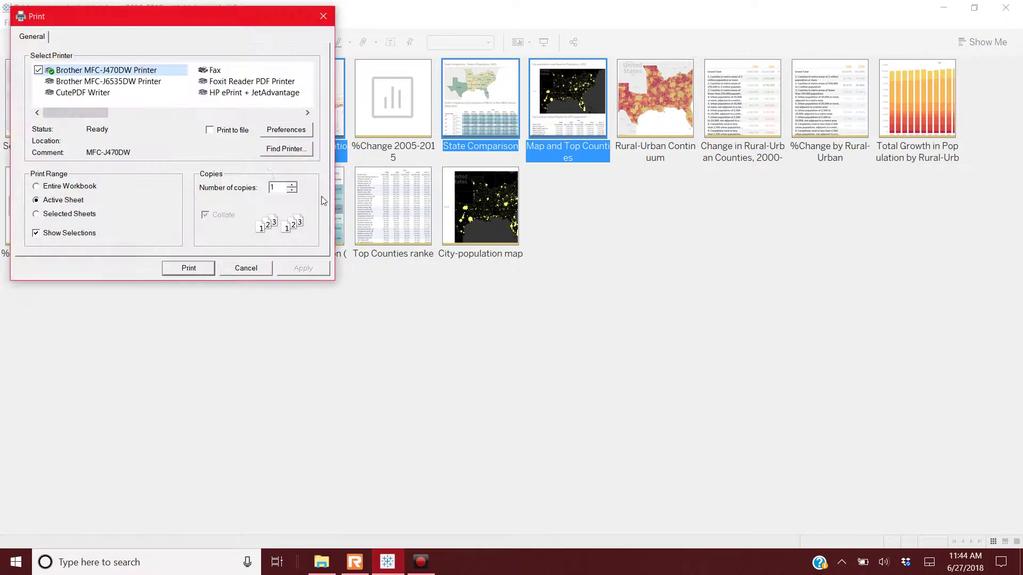
click(255, 110)
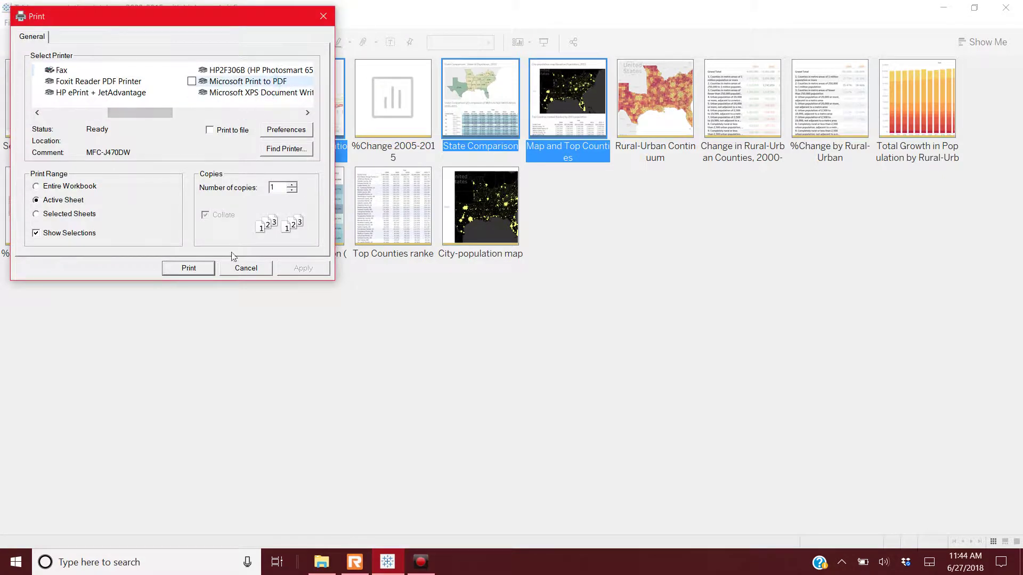
click(36, 214)
click(201, 269)
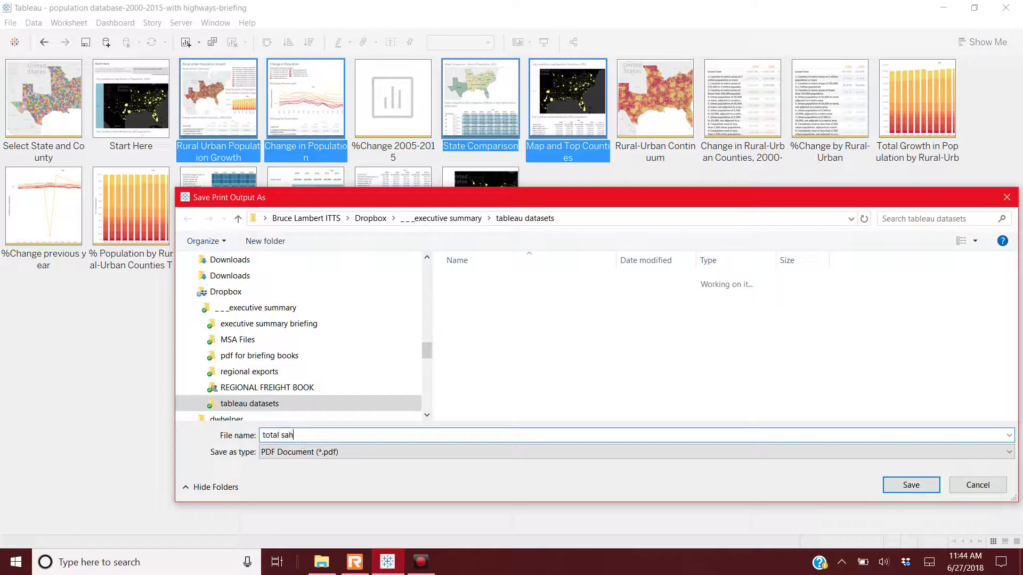
Save the print output as a PDF named total sashto pop in the tableau datasets folder
key(BackSpace)
key(BackSpace)
text(shto)
key(Return)
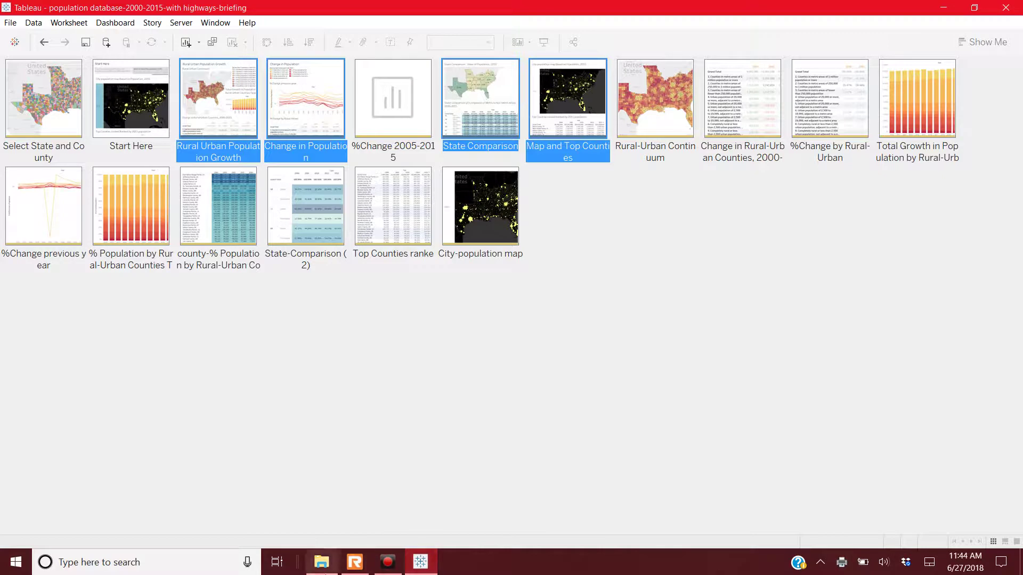
Switch to File Explorer, preview total sashto pop.pdf in Quick access, and open it in the PDF viewer
click(16, 562)
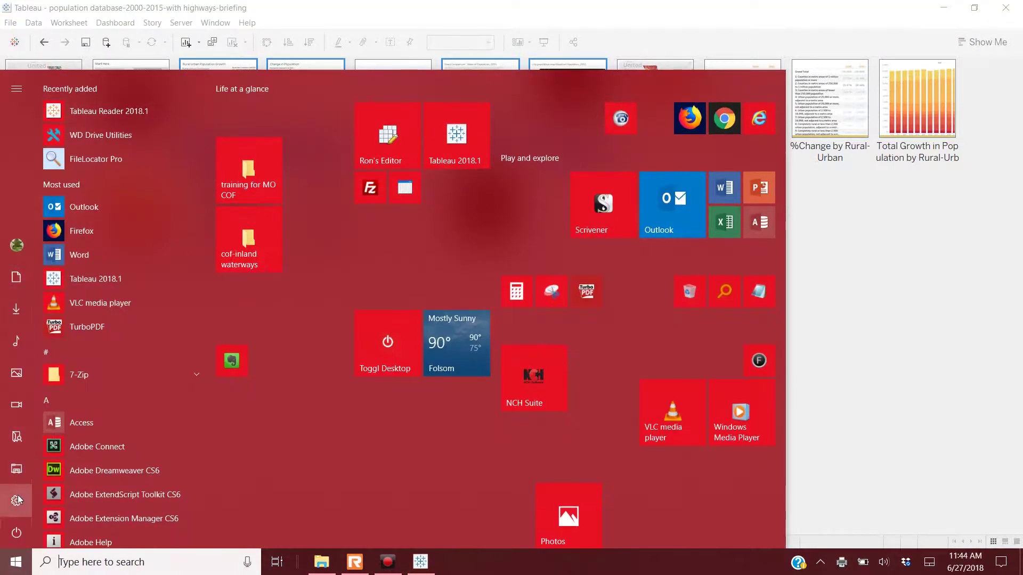
key(Escape)
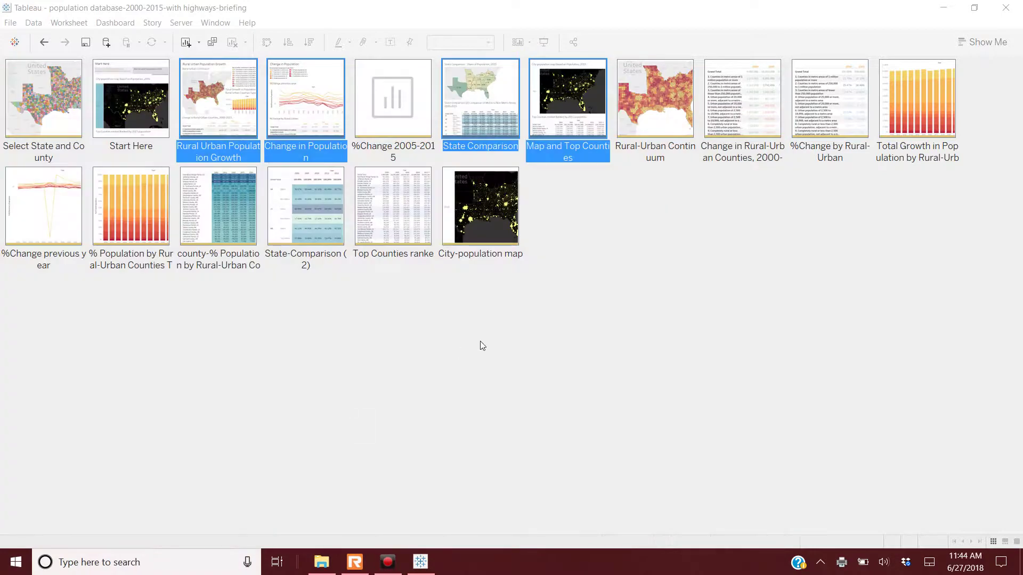
key(super+e)
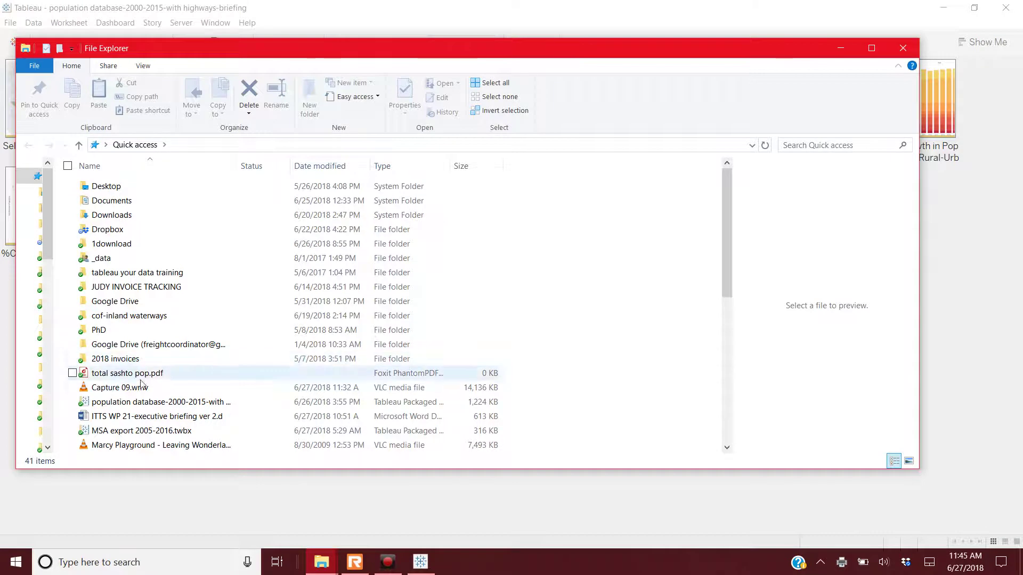
click(142, 376)
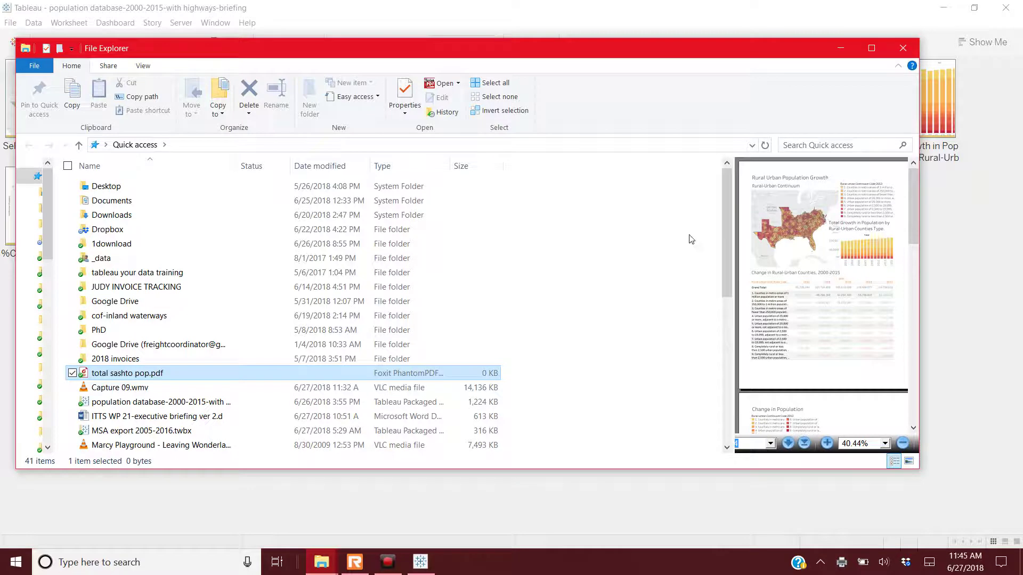
double_click(122, 378)
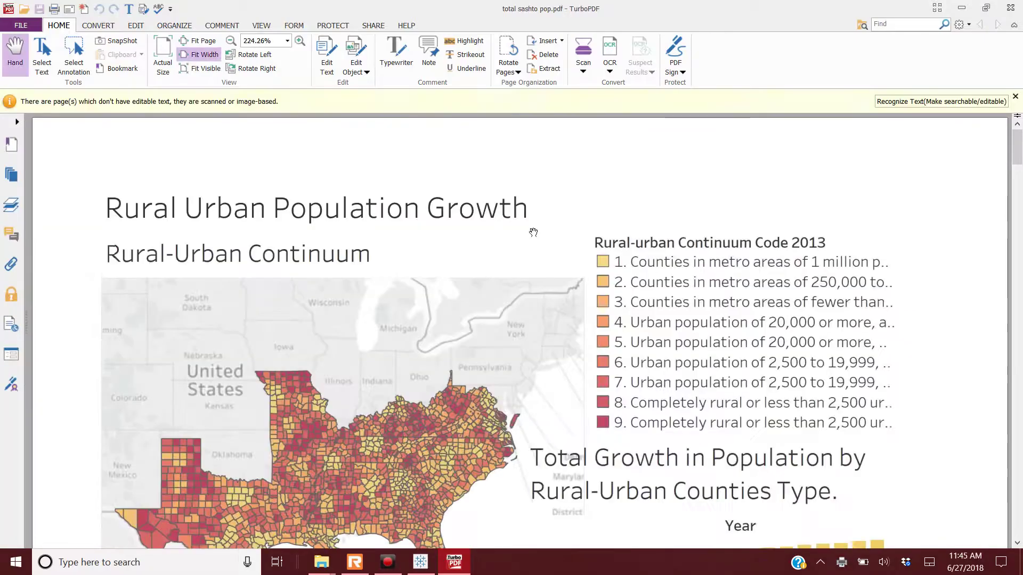
Look over the printed Rural Urban Population Growth page, close the PDF, and return to the Tableau workbook
drag(1019, 148, 1015, 125)
click(1010, 7)
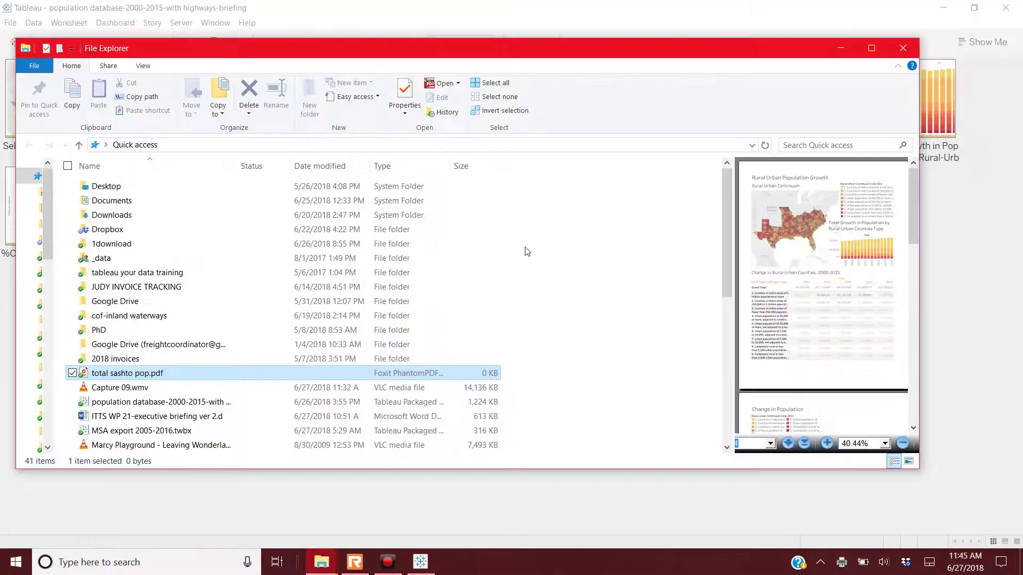
click(841, 48)
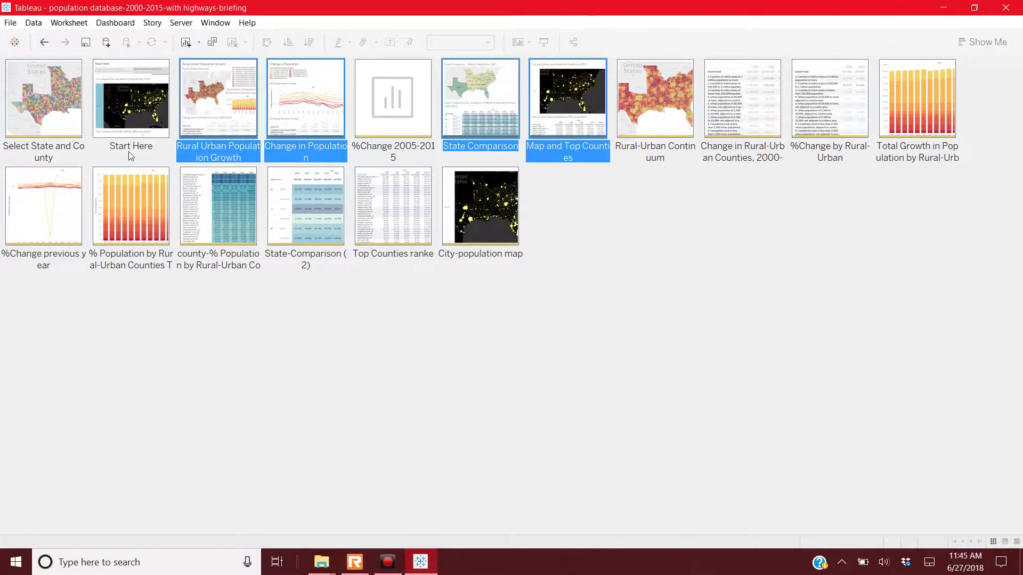
Open the Select State and County sheet and zoom the map in on the counties around Arkansas and Mississippi with rectangular selection active
click(82, 120)
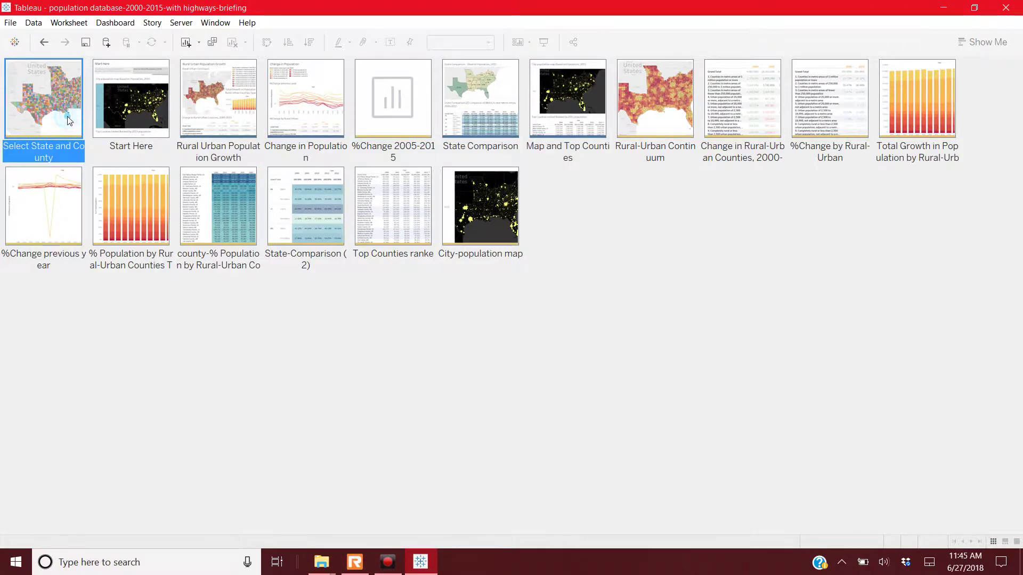
double_click(69, 120)
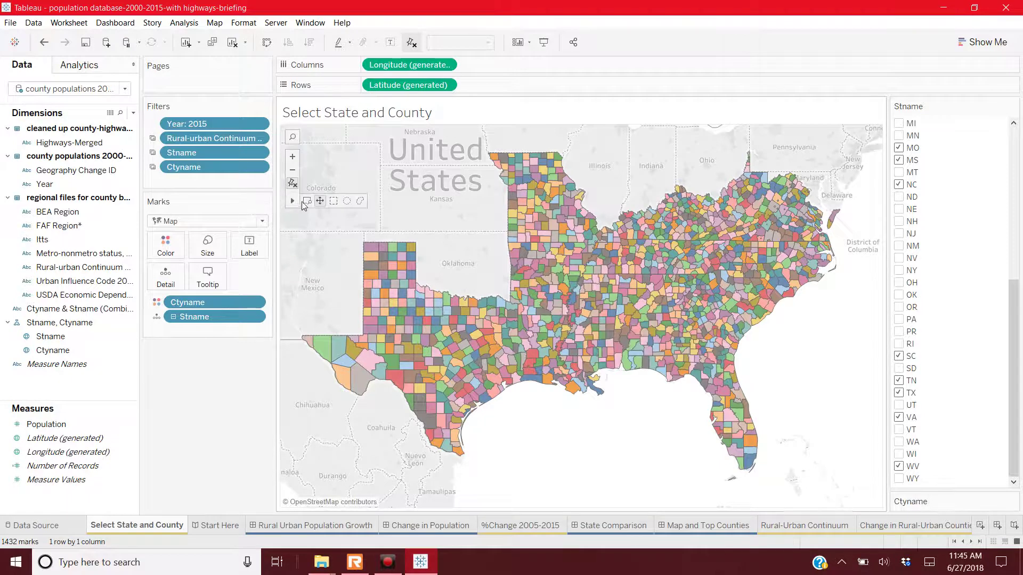
click(292, 157)
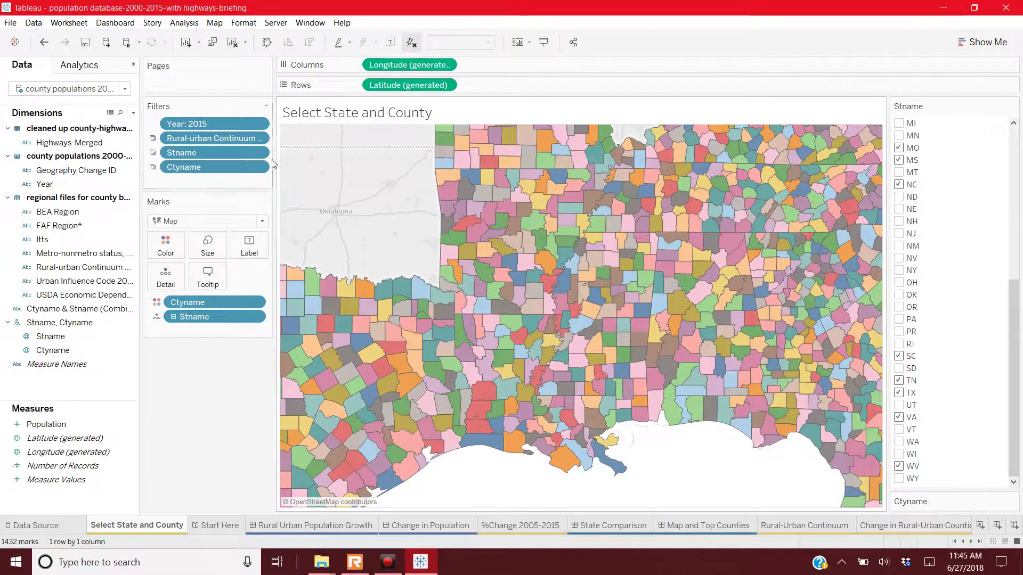
click(292, 157)
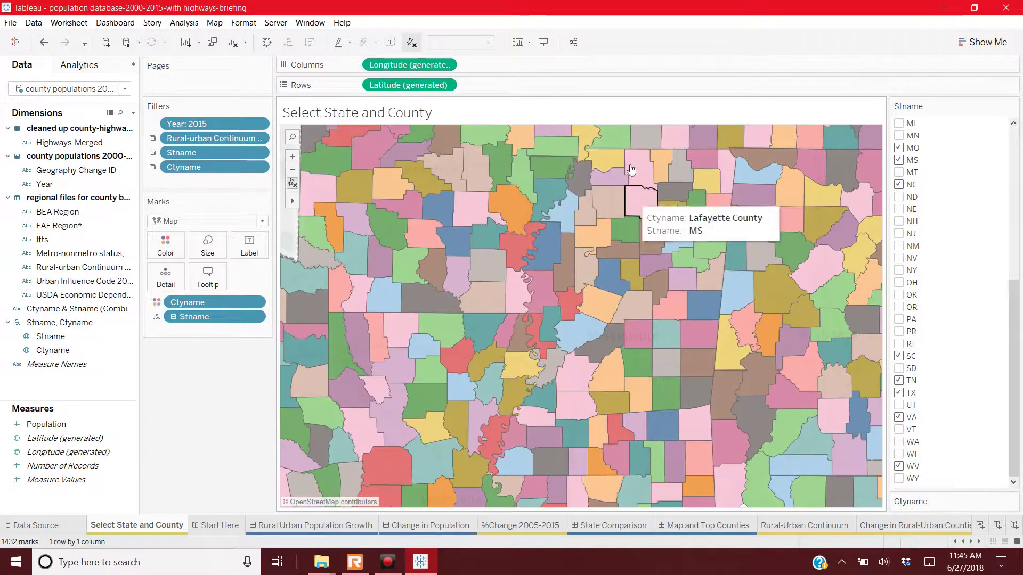
mouse_move(301, 210)
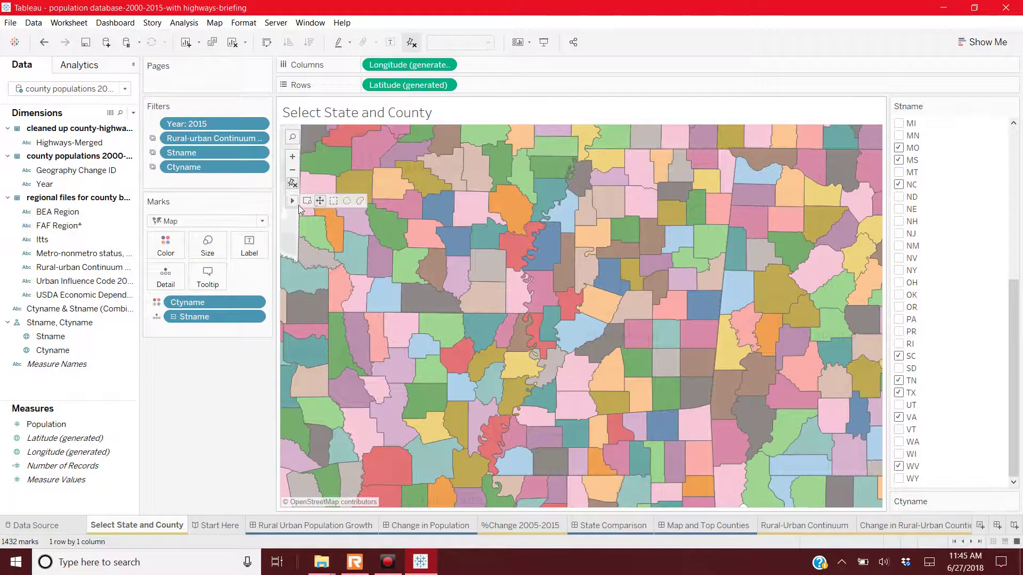
click(333, 201)
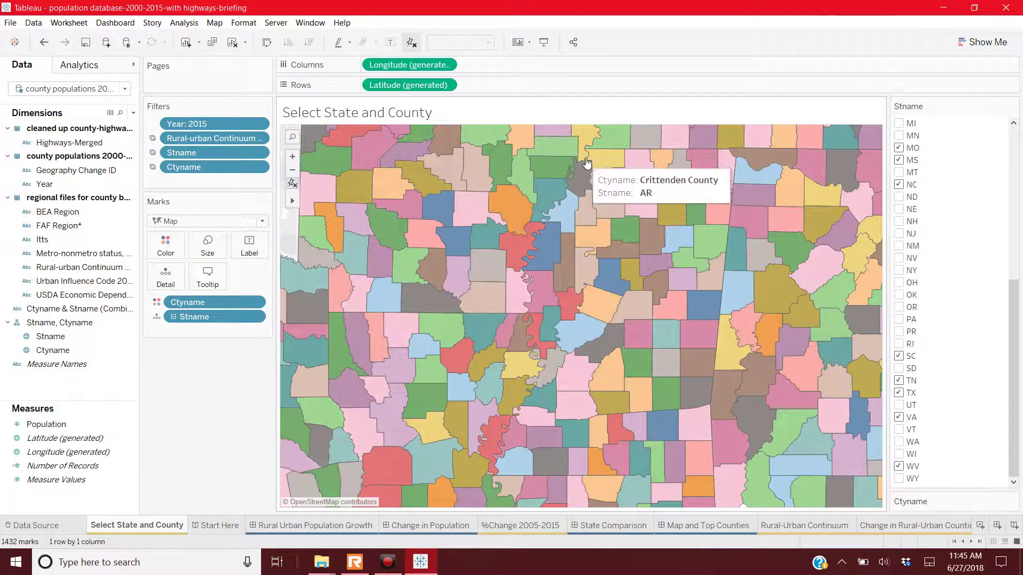
scroll(586, 162, up, 1)
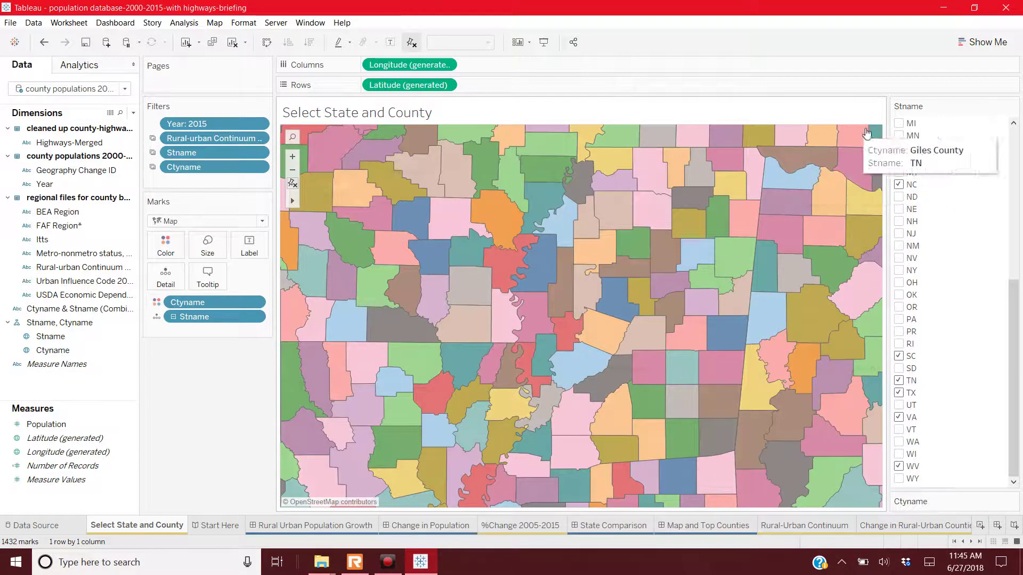
Exclude FL, GA, KY, LA, MO and NC from the Stname filter
drag(1012, 297, 1011, 210)
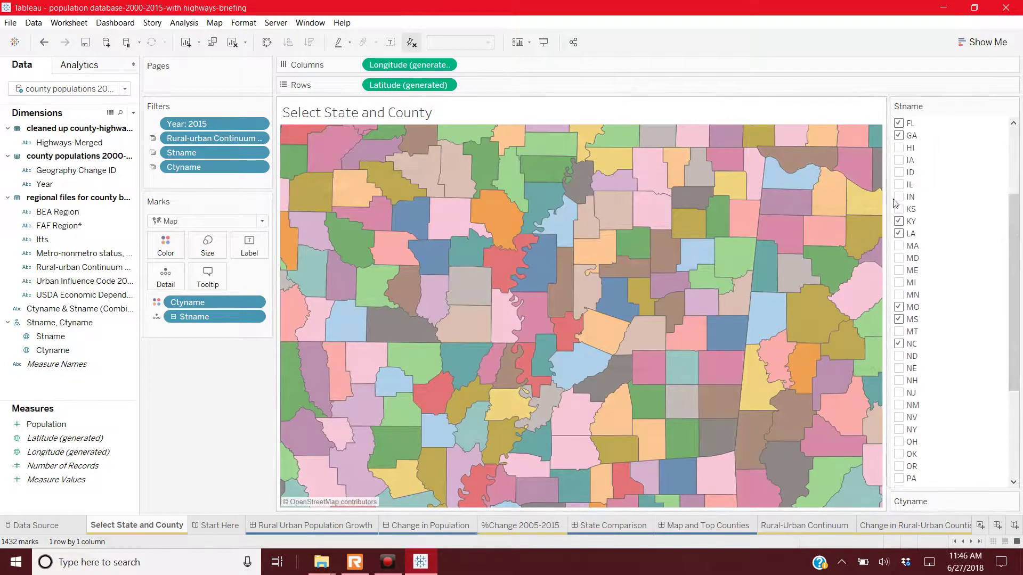
click(899, 137)
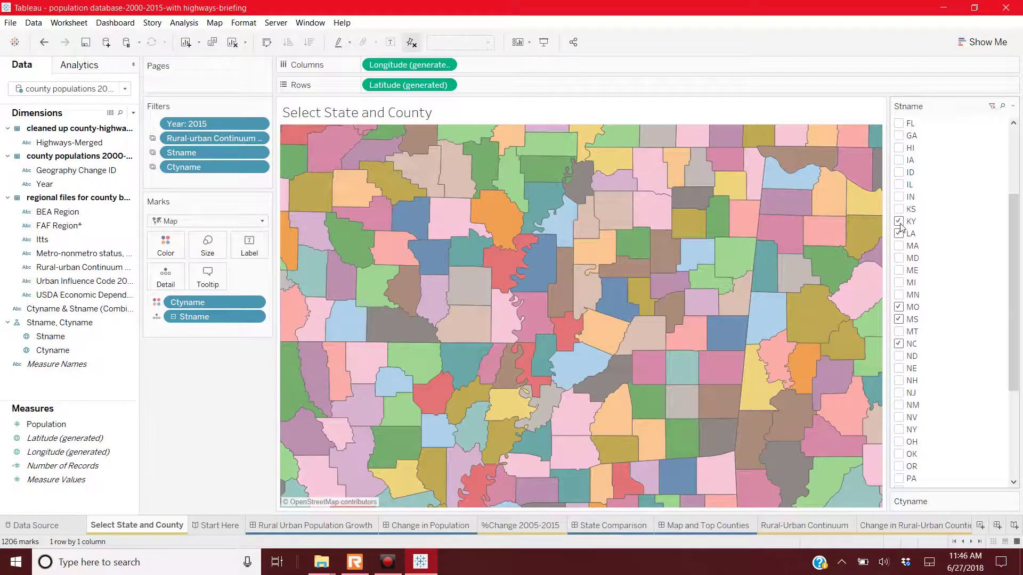
click(899, 221)
click(899, 233)
click(899, 308)
click(899, 345)
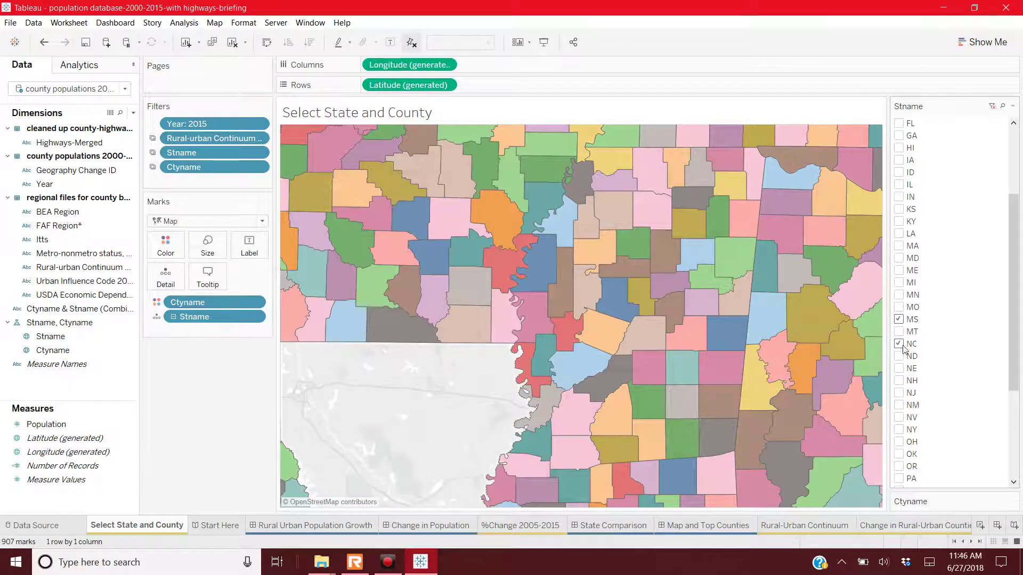
Exclude SC, TX, VA and WV from the Stname filter
drag(1015, 374, 1017, 475)
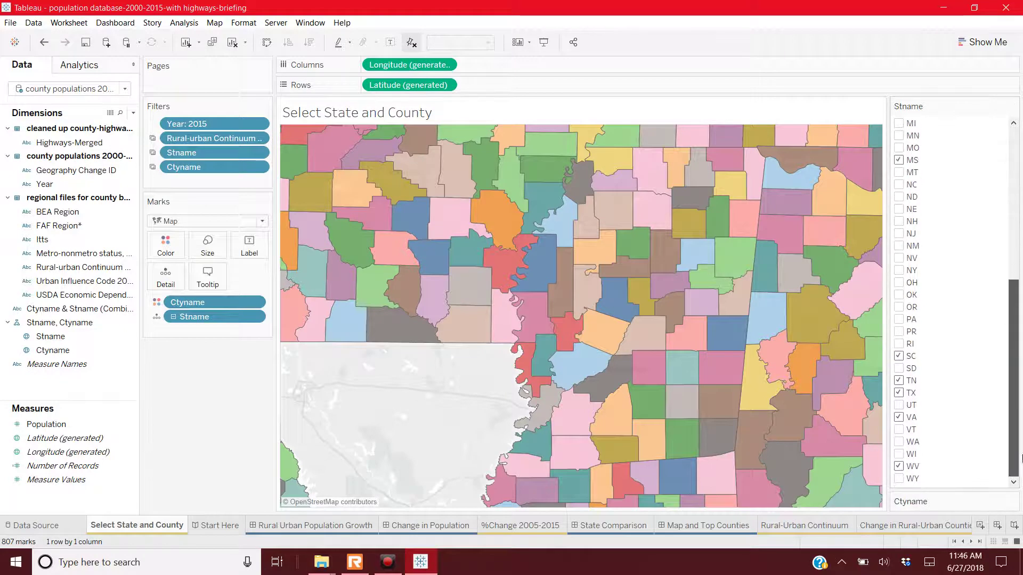
click(899, 356)
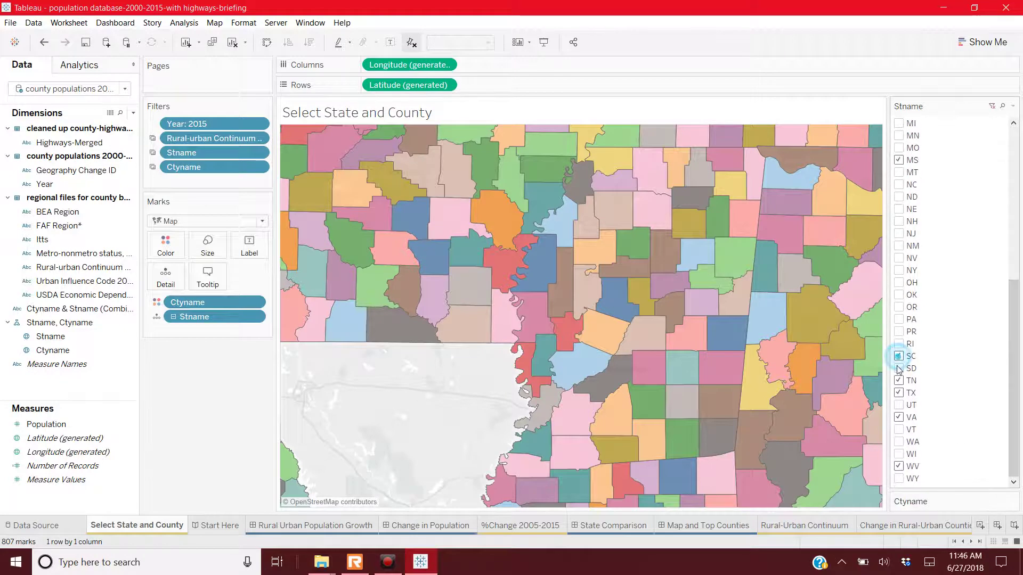
click(899, 393)
click(898, 417)
click(899, 465)
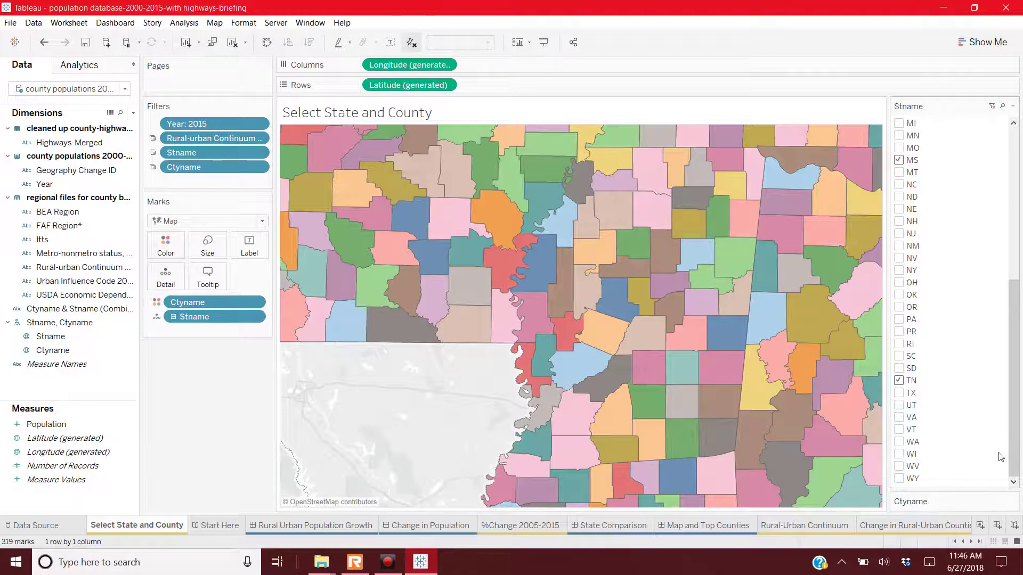
Exclude AL from the Stname filter while keeping AR selected
drag(1013, 447, 1018, 205)
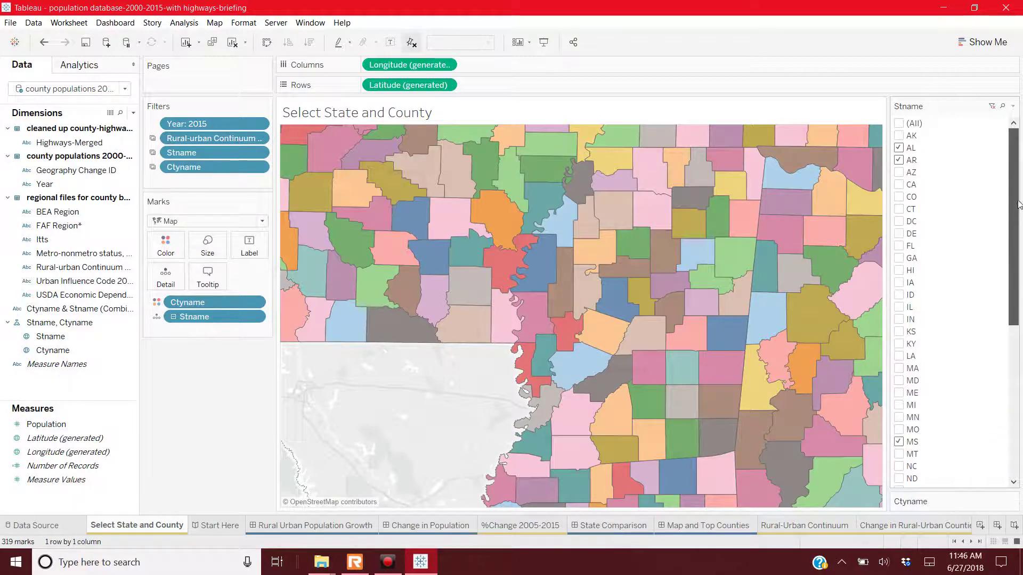
click(905, 157)
click(899, 149)
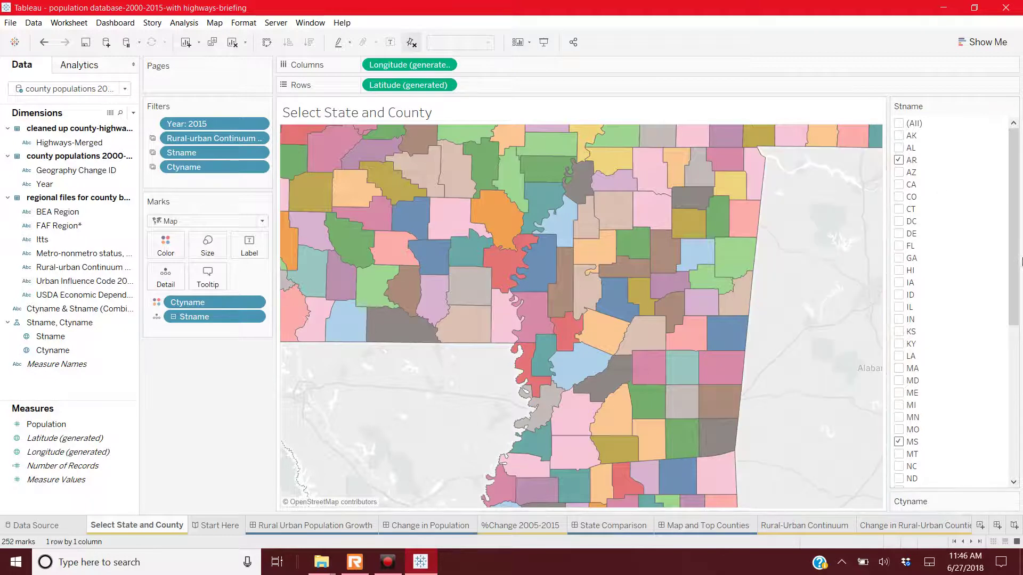
mouse_move(301, 200)
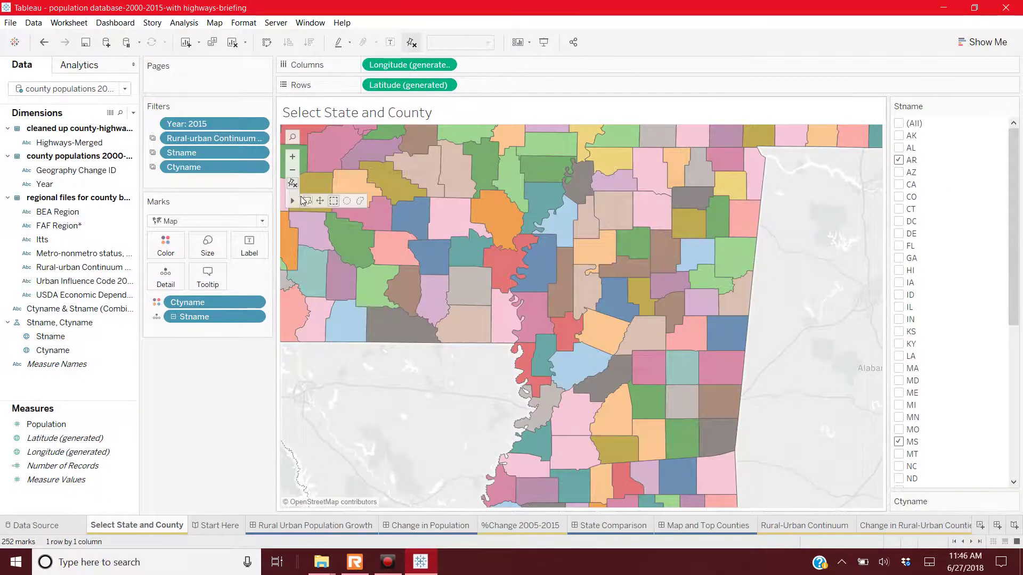
Select the block of counties surrounding Shelby County across AR, TN and MS on the map and keep only those
click(292, 169)
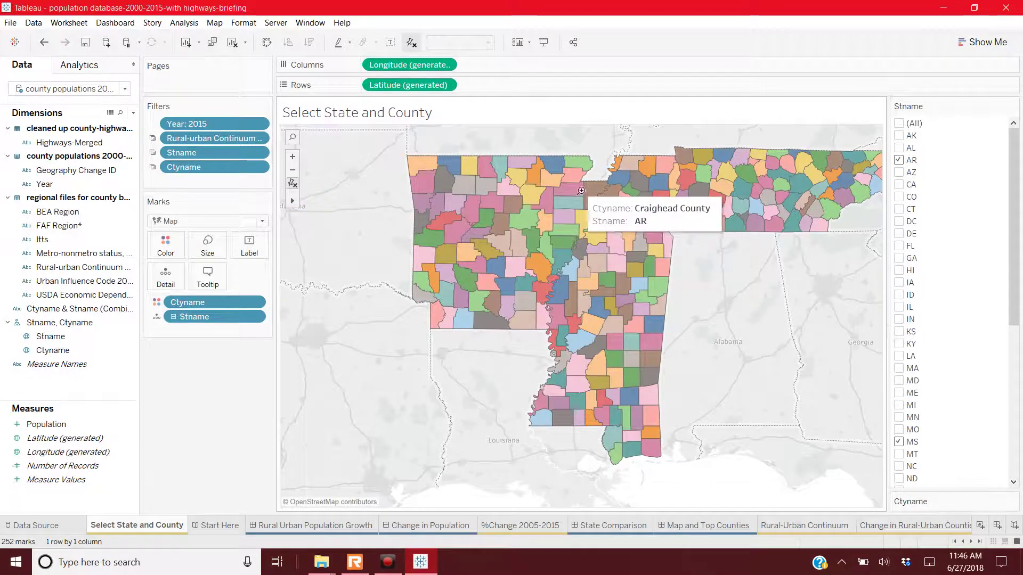
drag(567, 195, 633, 267)
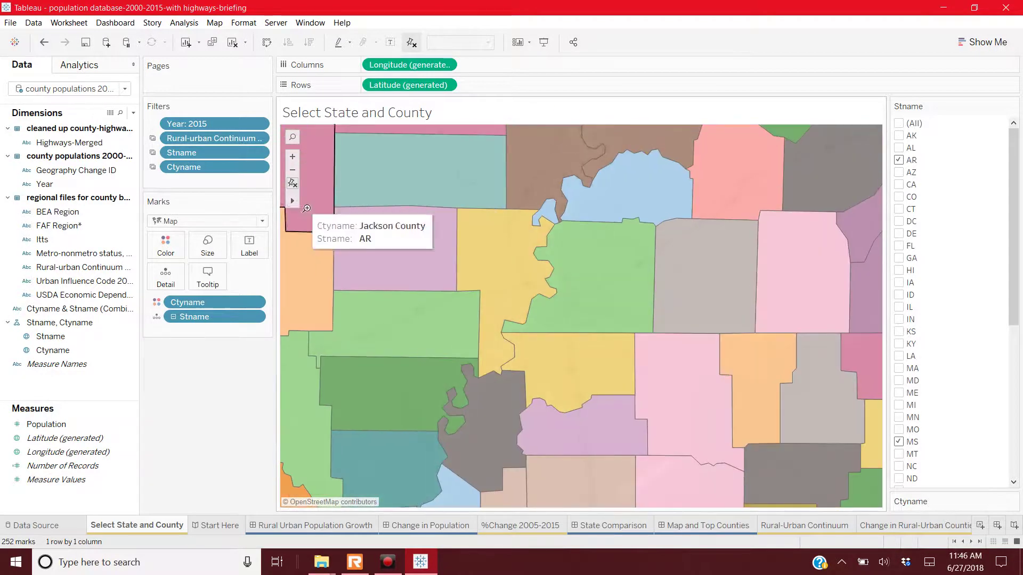
click(292, 171)
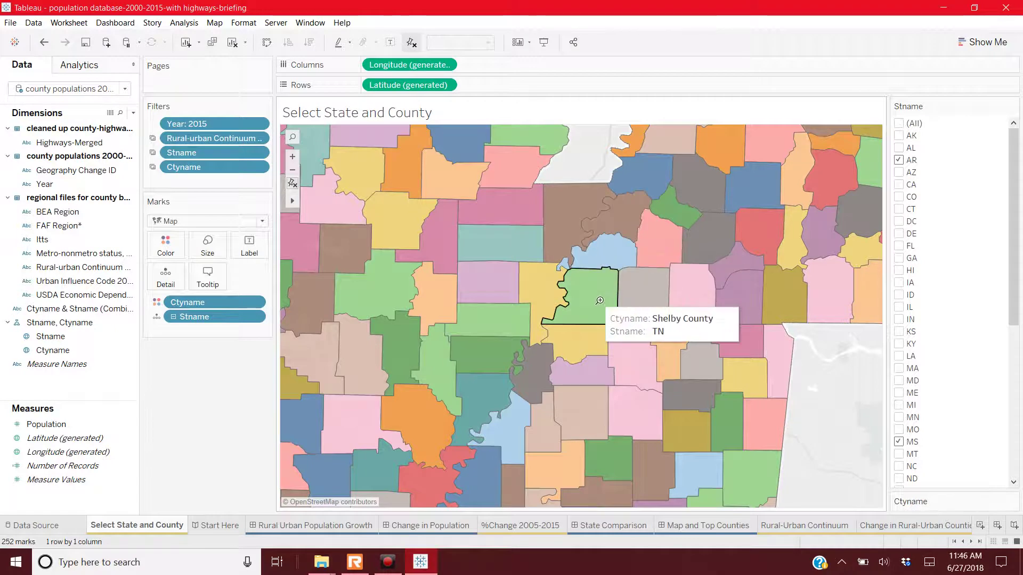
mouse_move(294, 202)
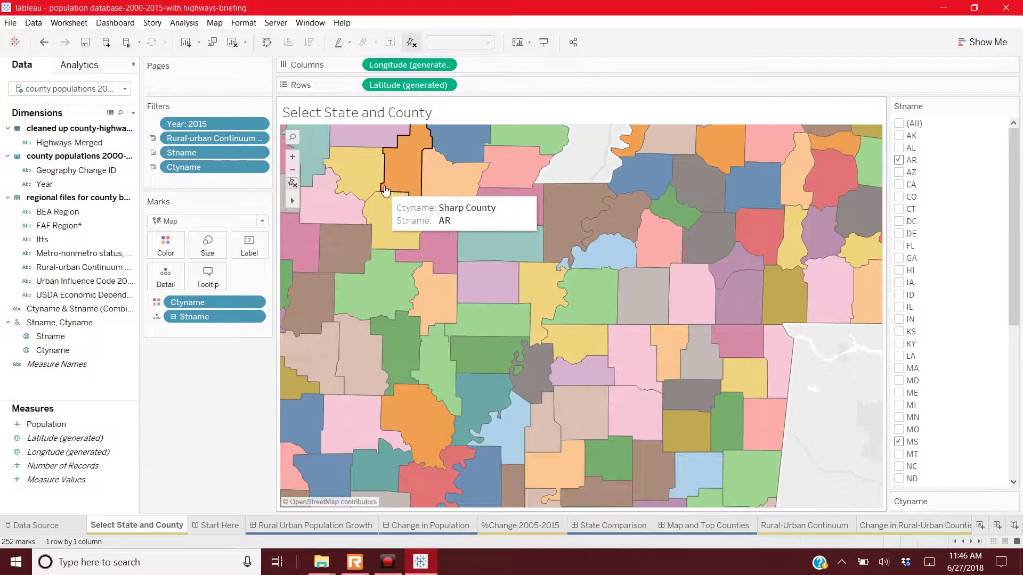
drag(400, 183, 661, 417)
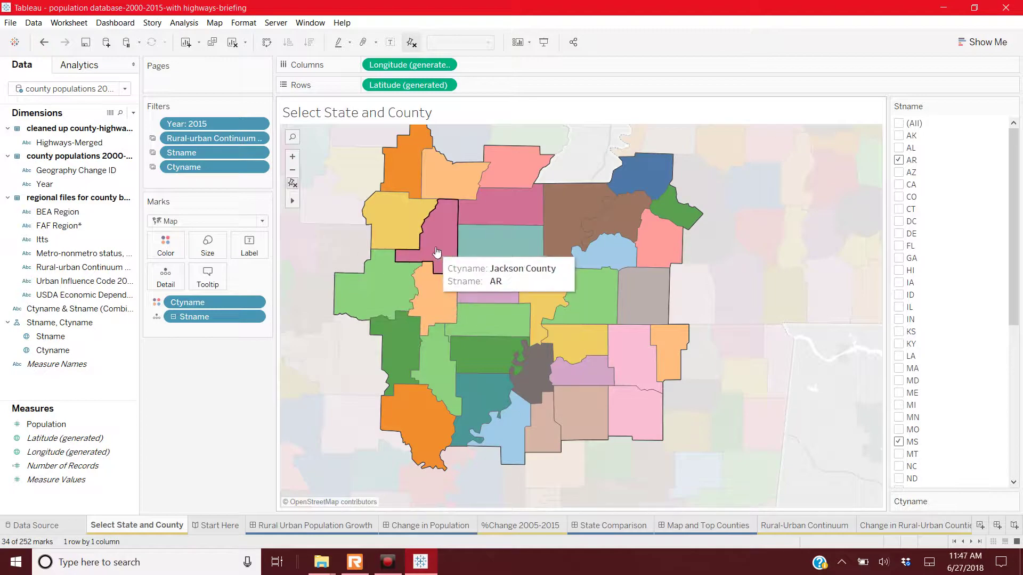
mouse_move(435, 254)
click(456, 234)
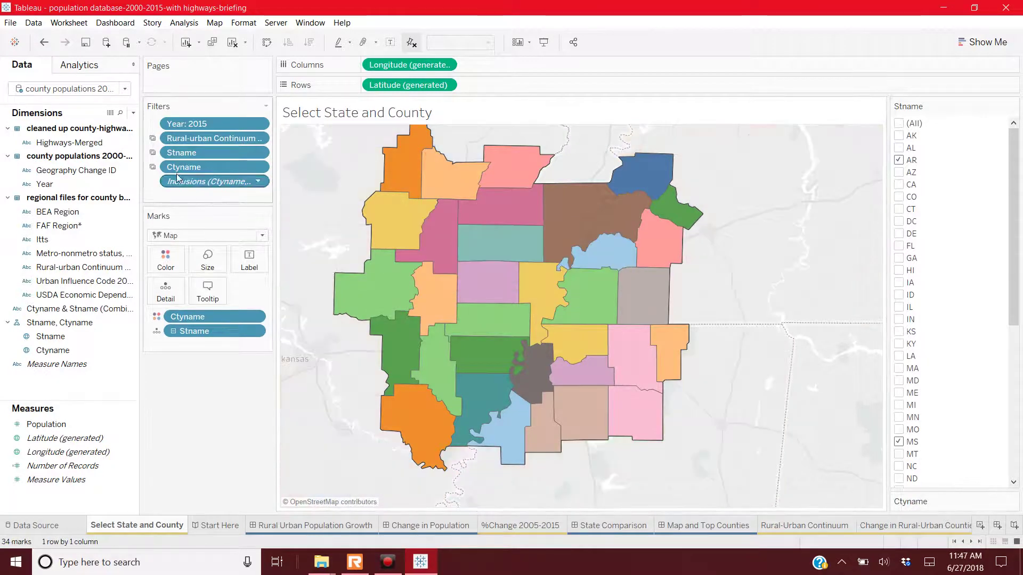
Apply the Inclusions (Ctyname, Stname) filter to all worksheets
click(258, 183)
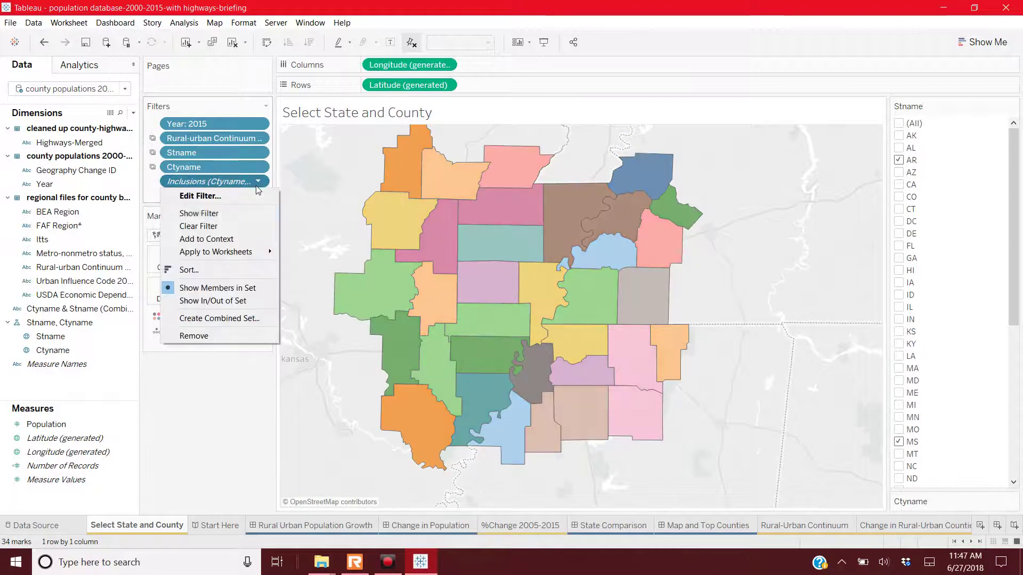
mouse_move(250, 251)
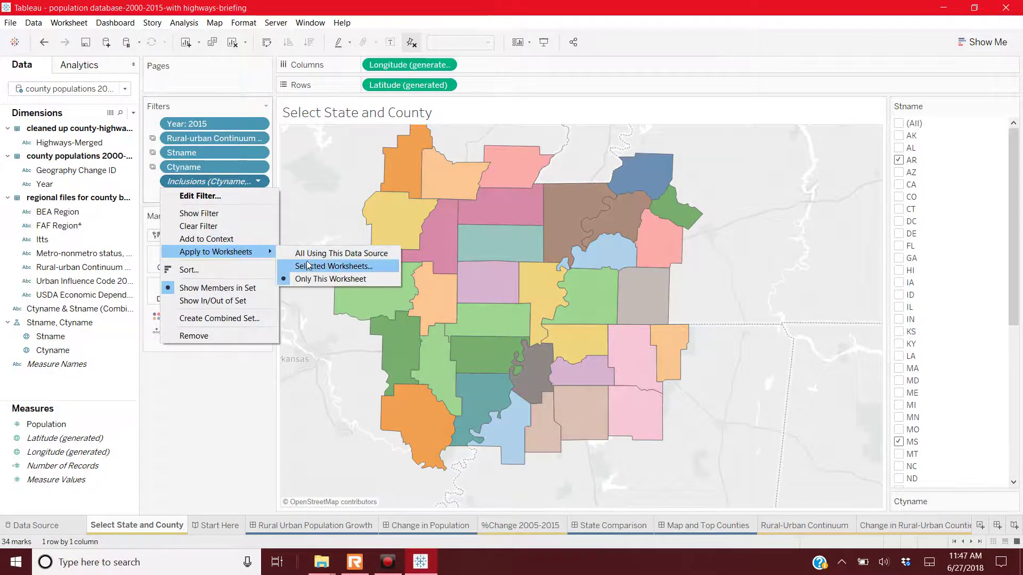
click(309, 266)
click(410, 361)
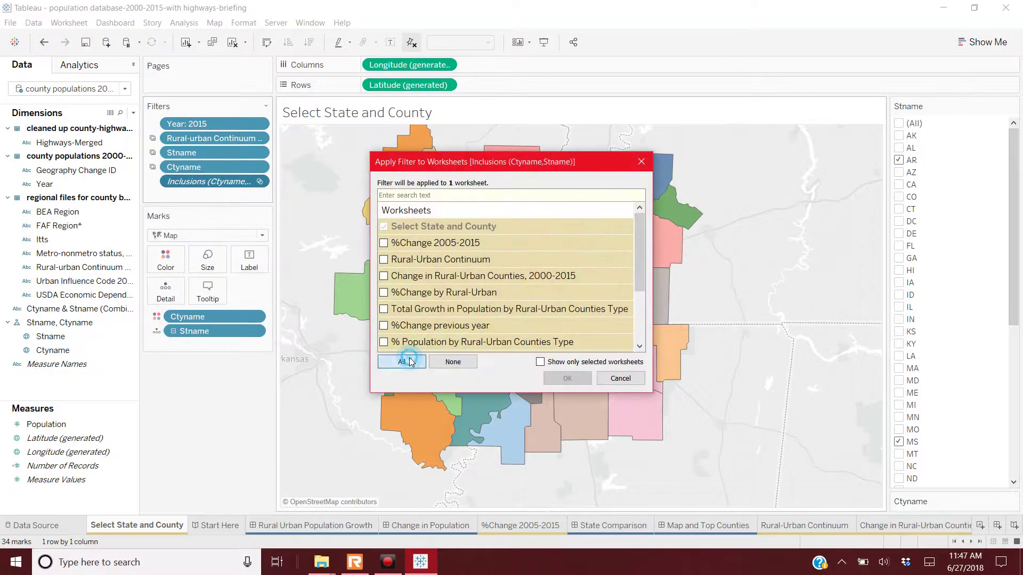
click(569, 378)
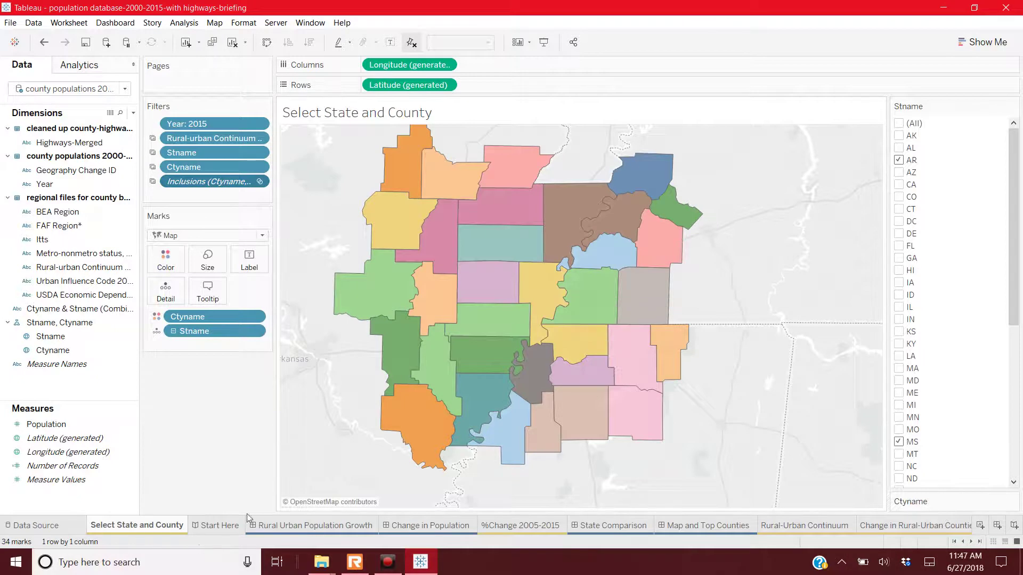
Open the rural versus urban population point of the Start Here story and zoom its Rural-Urban Continuum map in on the kept counties
click(196, 529)
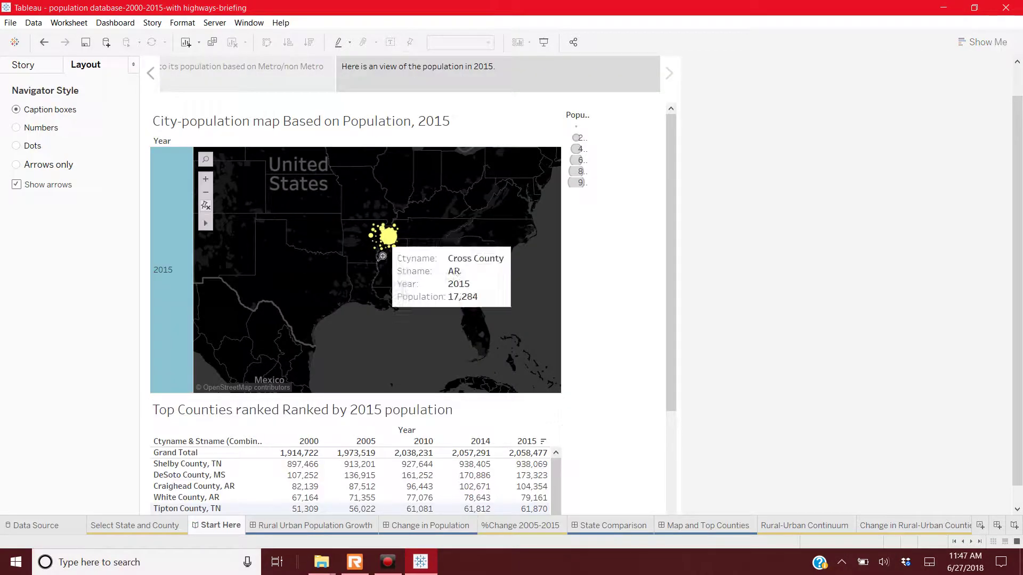
click(206, 75)
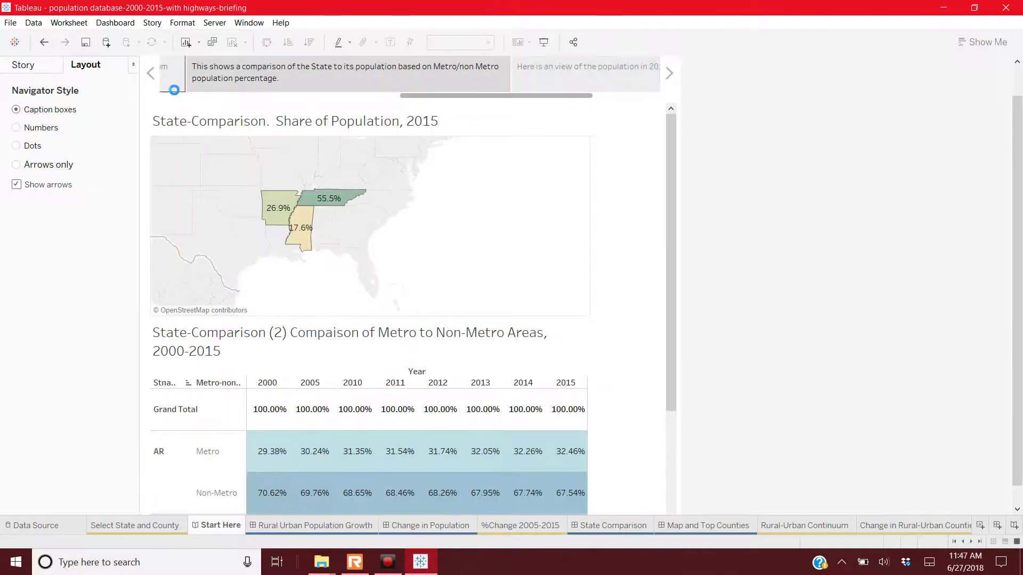
click(168, 83)
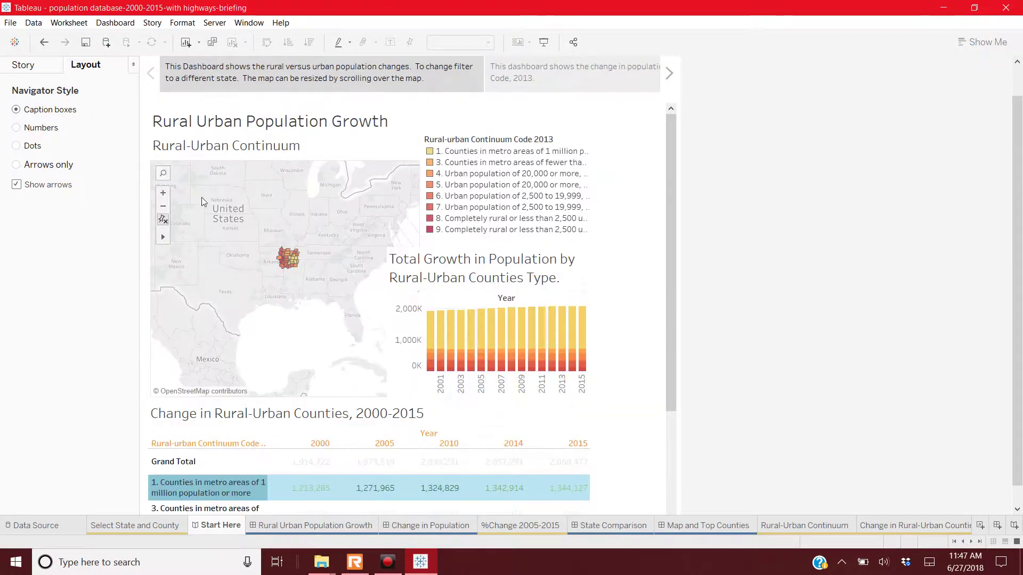
mouse_move(168, 238)
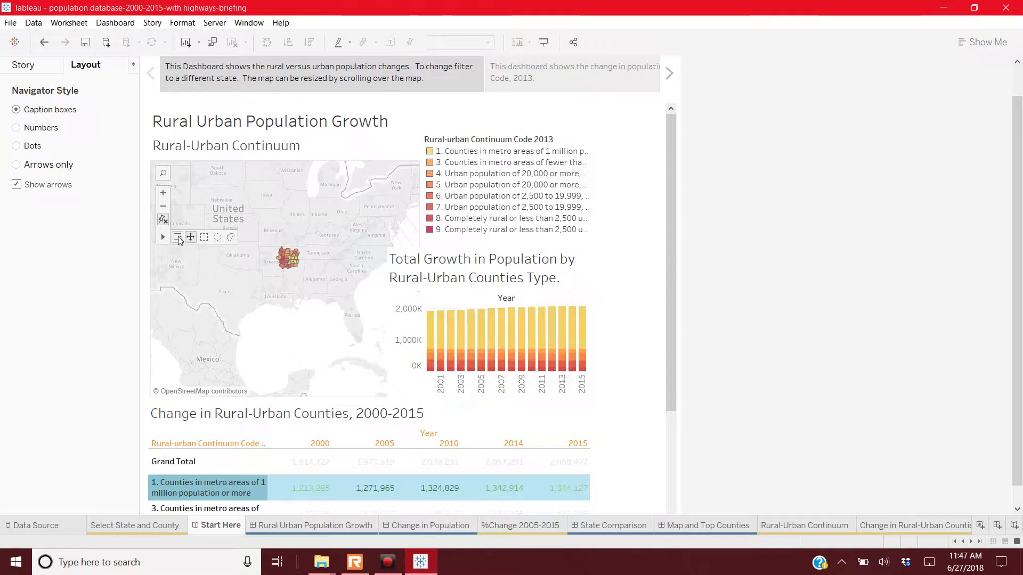
click(177, 238)
drag(267, 230, 333, 307)
drag(232, 265, 307, 363)
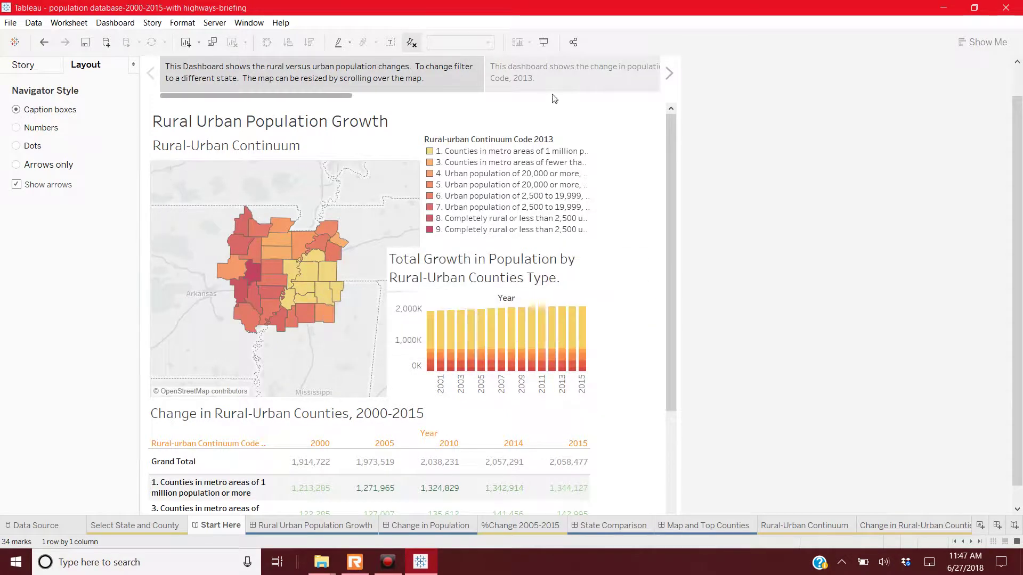
Open the Change in Population story point and highlight metro counties of fewer than 250,000, then those of 1 million or more
click(551, 66)
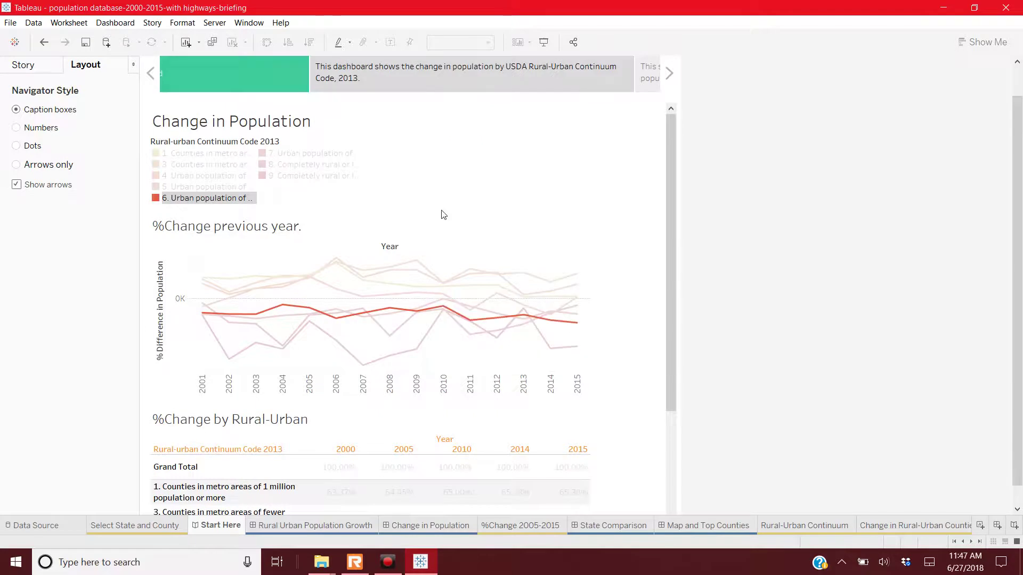
click(219, 164)
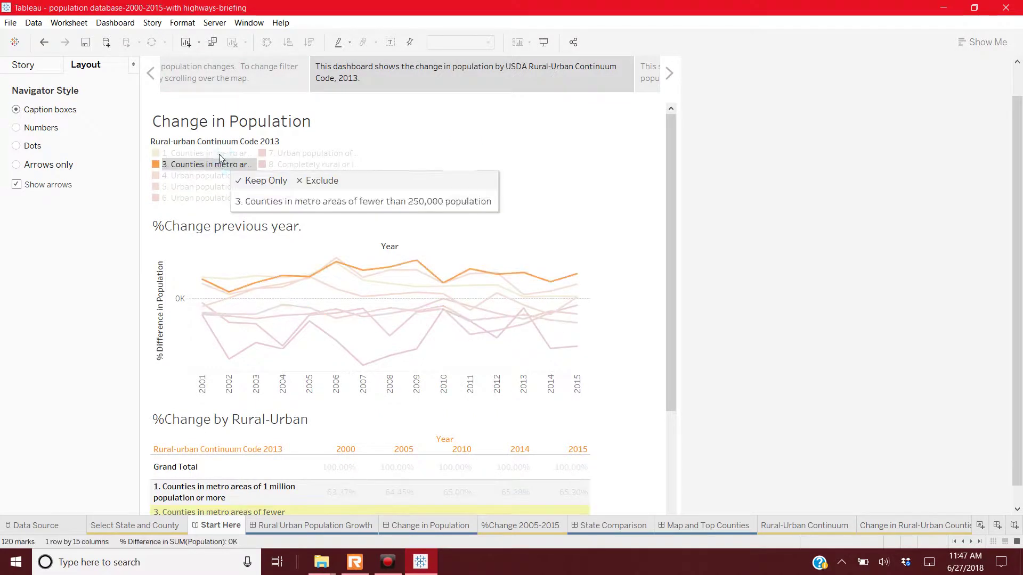
click(209, 154)
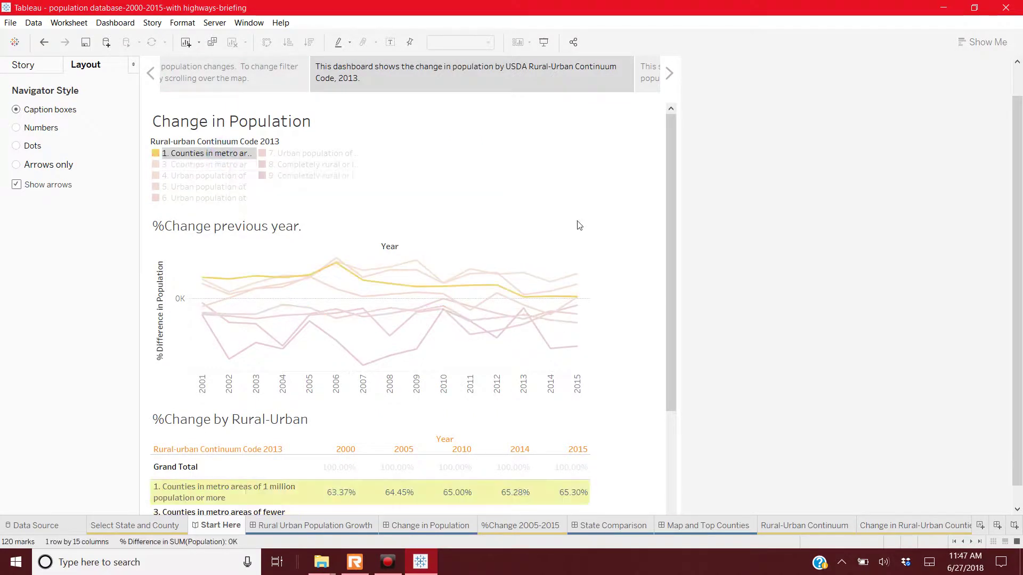
Open the State-Comparison story point and inspect the 2015 population shares of TN and MS on the map
click(645, 68)
mouse_move(321, 204)
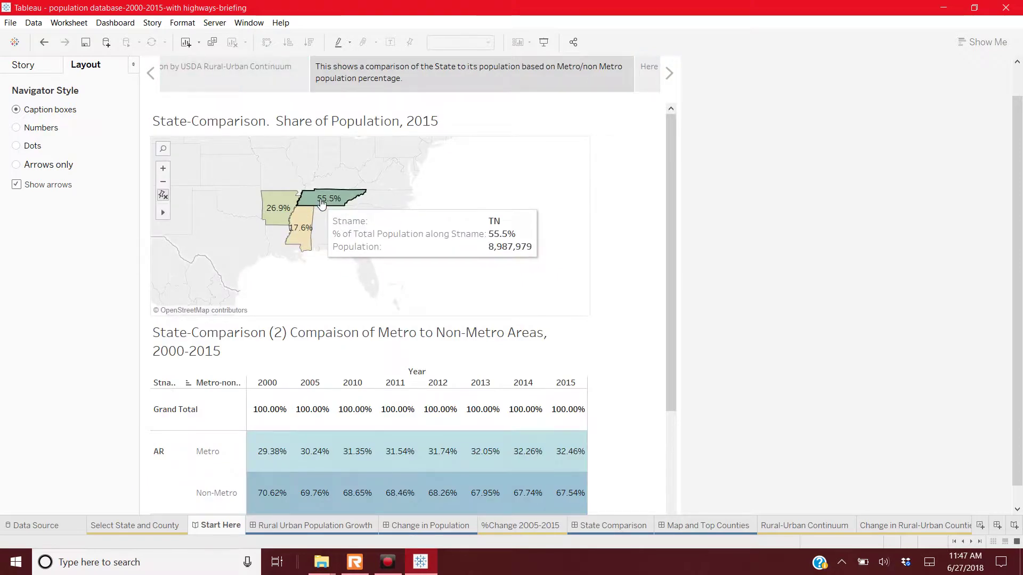
mouse_move(308, 223)
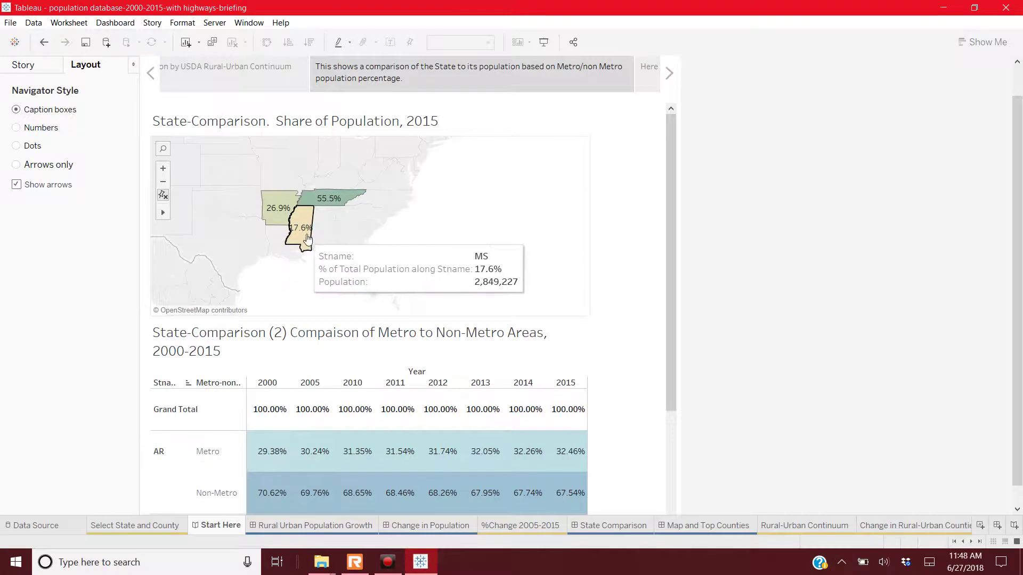
Open the story point on 2015 population and zoom the City-population map in on the kept counties
click(654, 80)
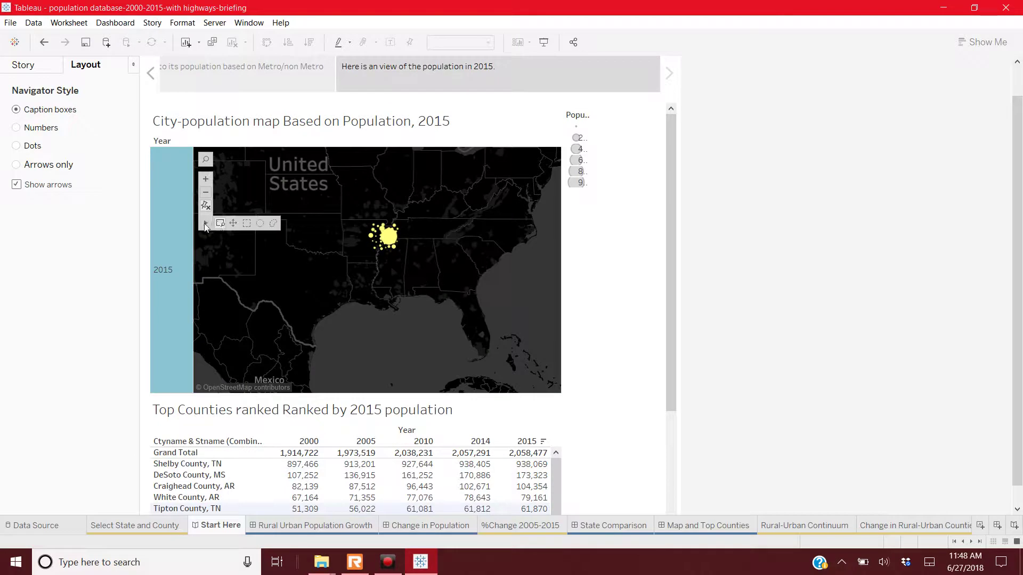
click(220, 224)
drag(356, 216, 420, 271)
drag(294, 190, 462, 334)
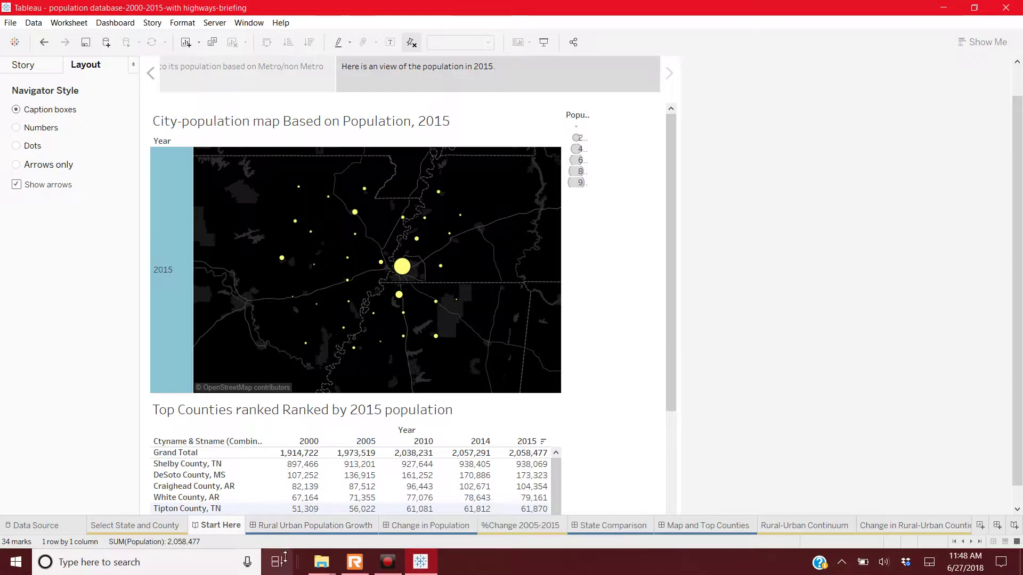
Check the Rural Urban Population Growth and Change in Population dashboards with the county selection applied
click(293, 526)
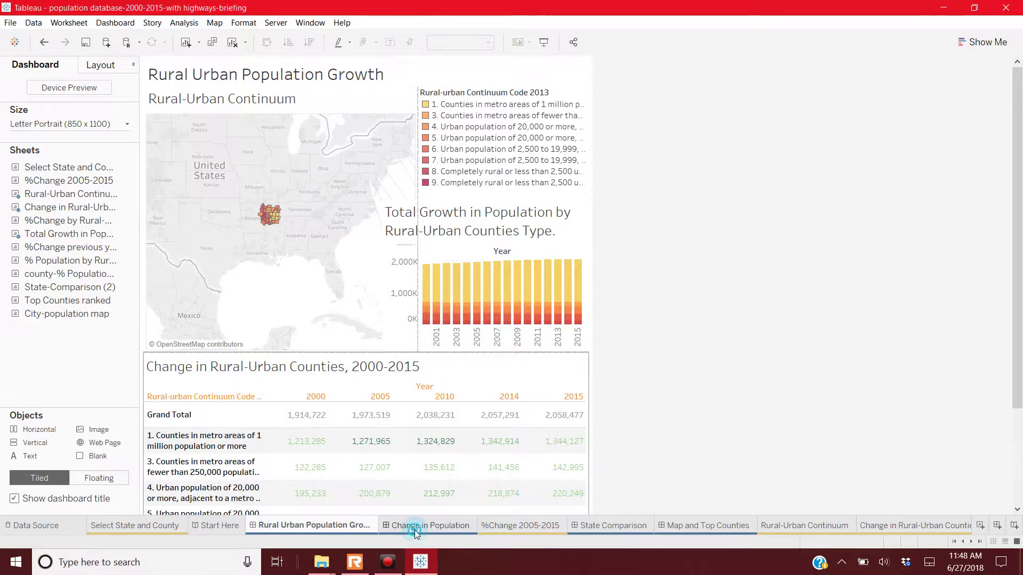
click(415, 526)
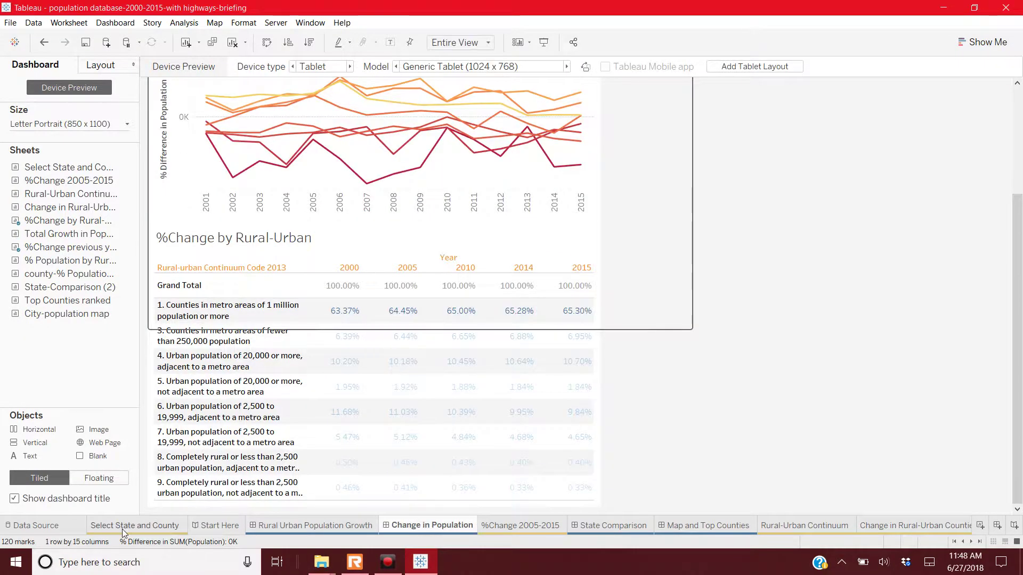
Remove the Inclusions (Ctyname, Stname) filter from the Select State and County sheet
click(137, 529)
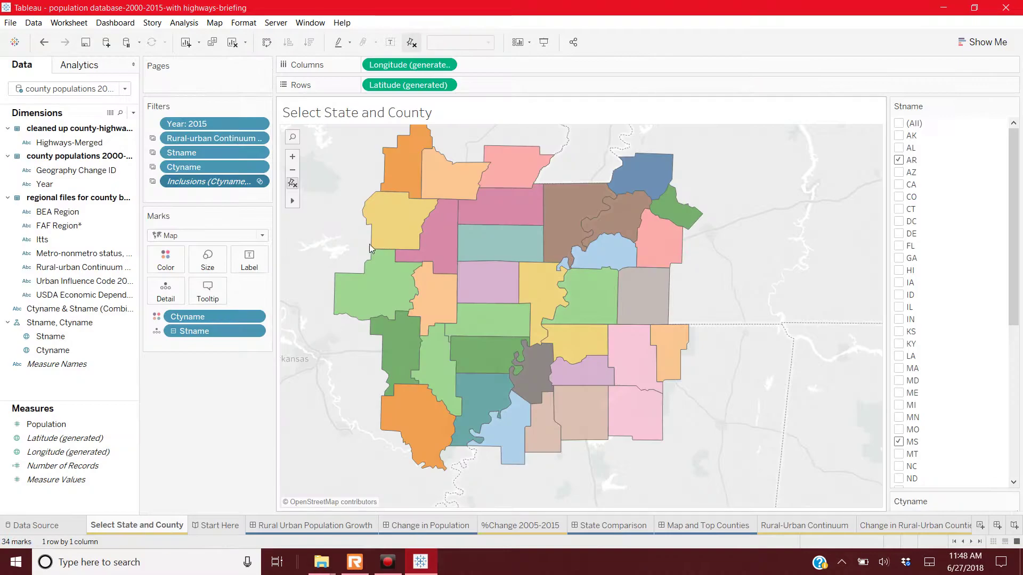
click(258, 182)
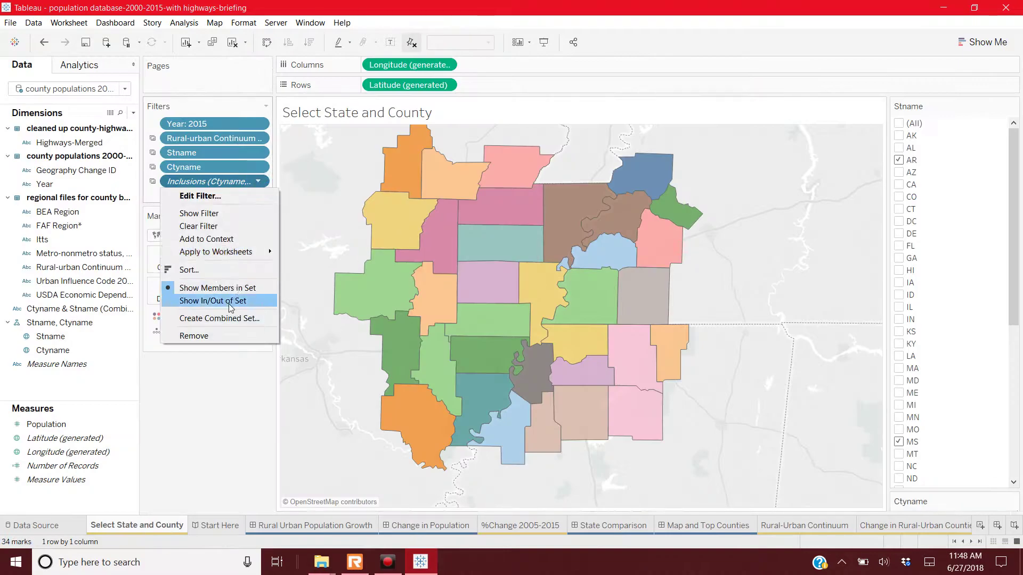
click(221, 336)
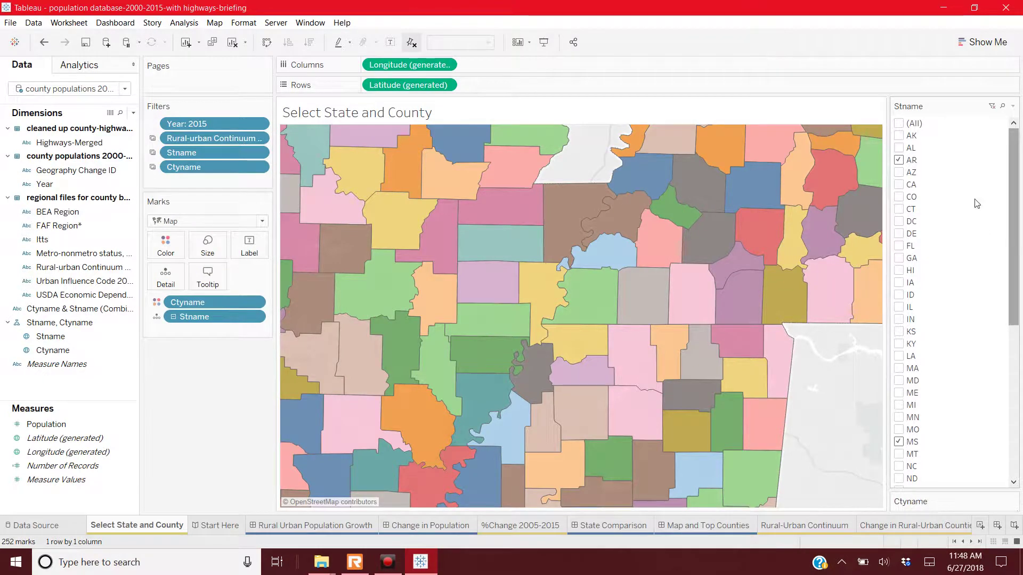
Exclude MS and TN from the Stname filter on the Select State and County sheet, keeping only AR
click(900, 442)
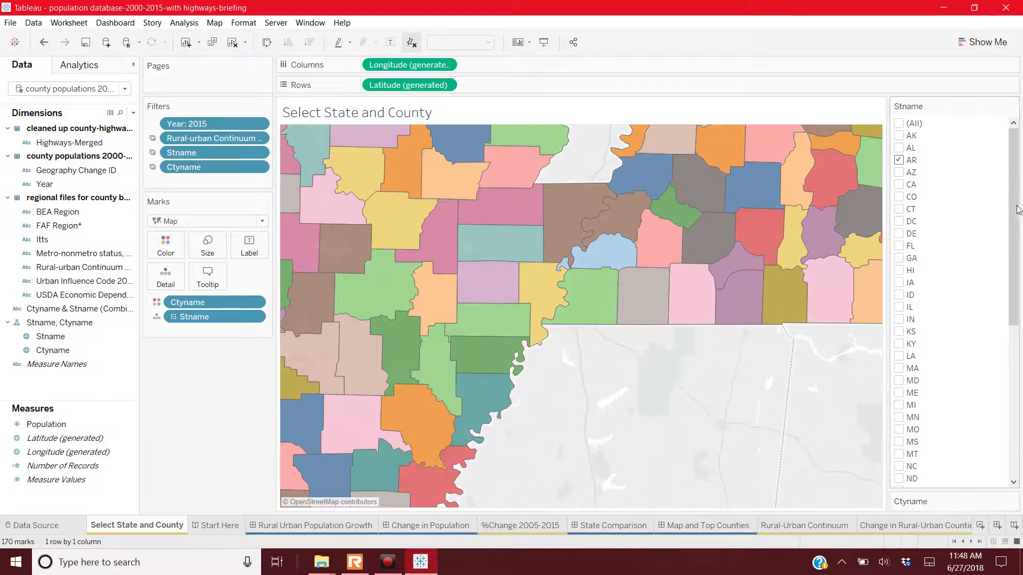
drag(1020, 206, 1016, 357)
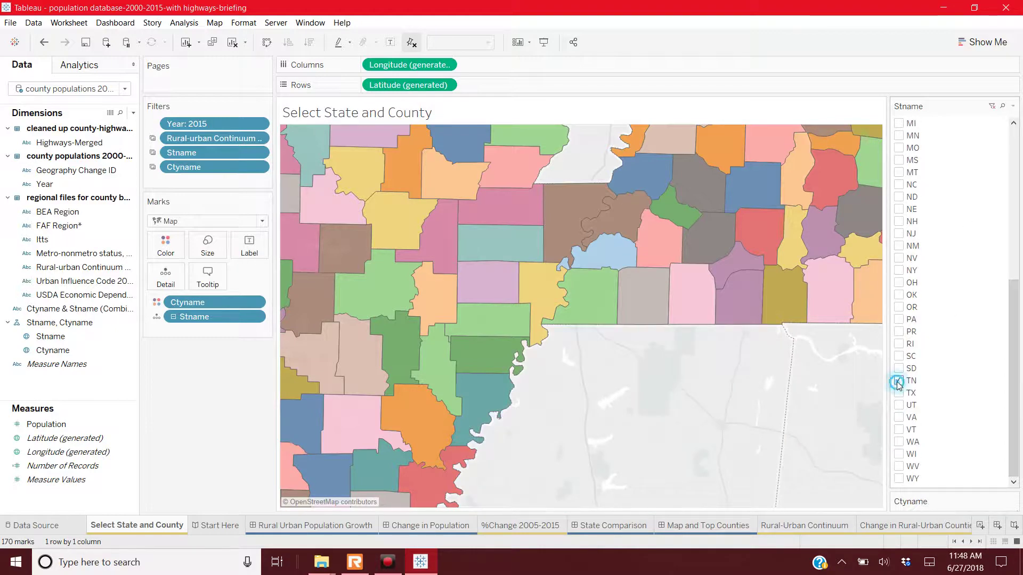
click(899, 381)
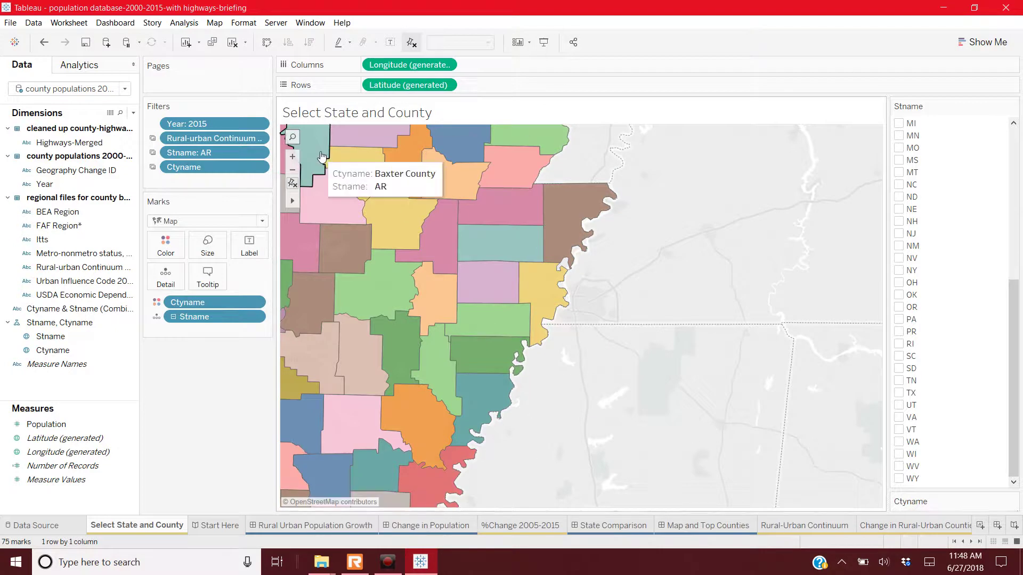
click(297, 171)
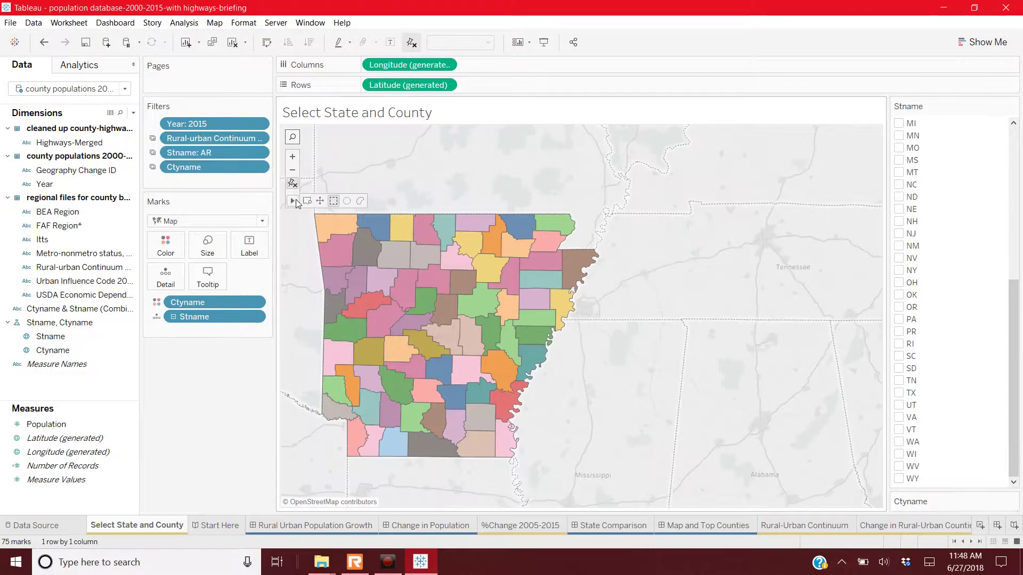
Check how the AR-only filter affects the Start Here story, the Rural Urban Population Growth dashboard and the %Change 2005-2015 sheet
click(221, 526)
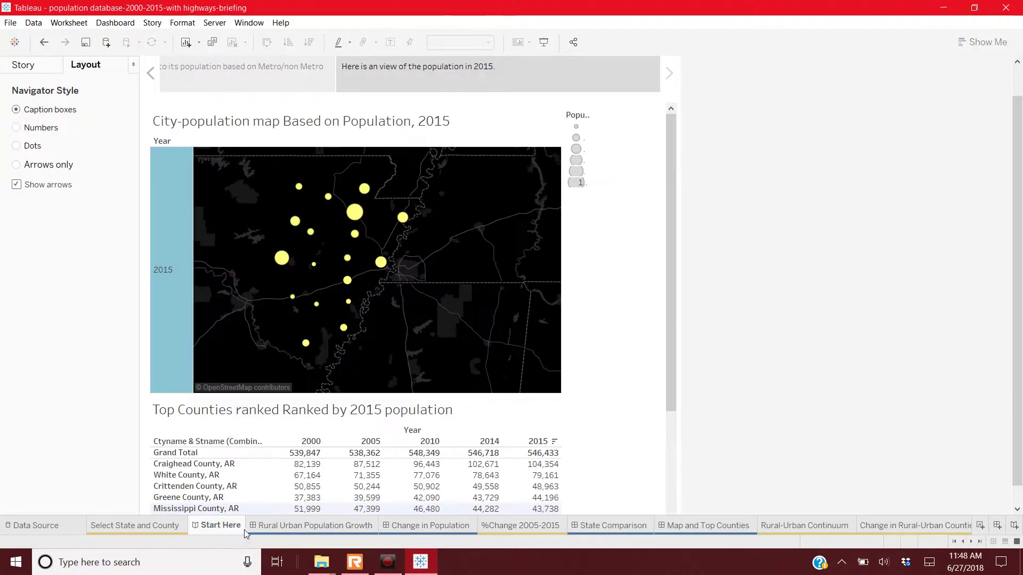
click(279, 529)
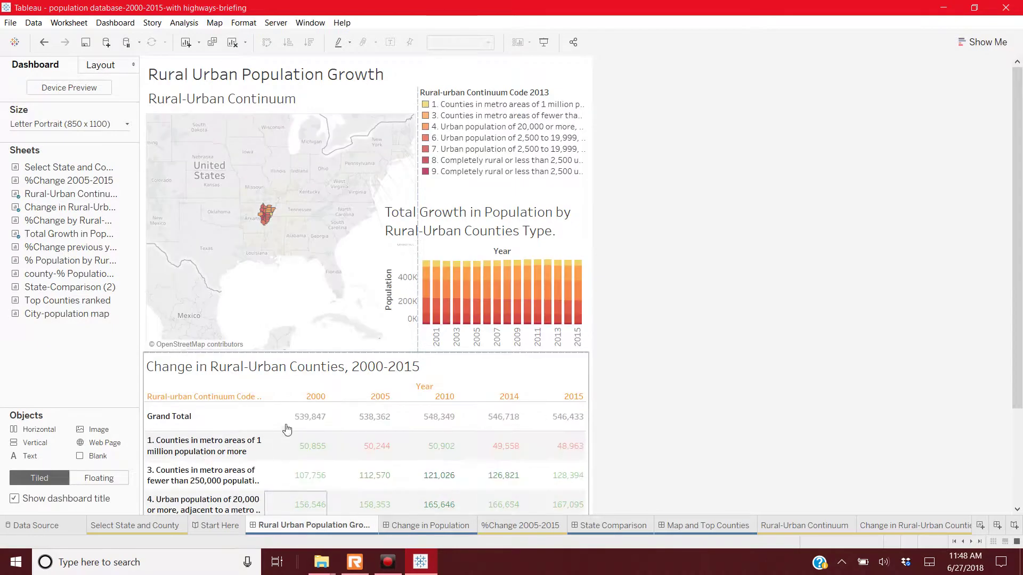
click(169, 526)
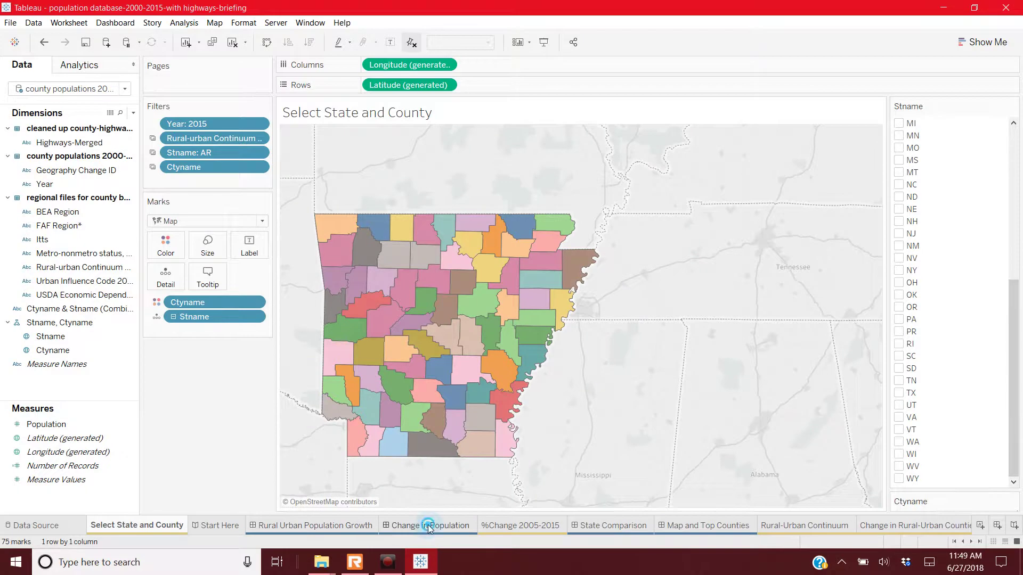
click(469, 526)
click(520, 526)
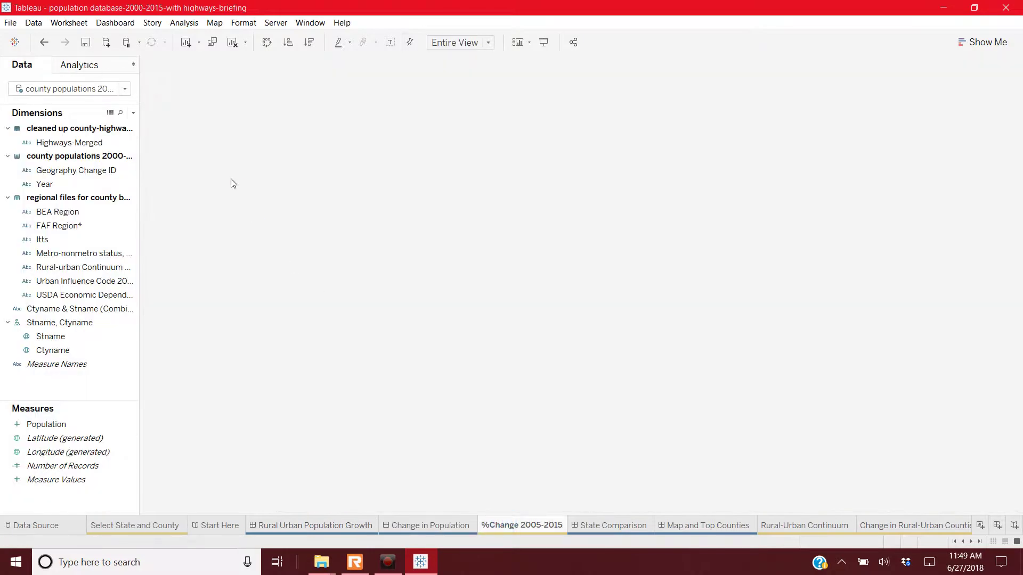
Apply the Inclusions (Ctyname, Stname) filter on the %Change 2005-2015 sheet to all worksheets using this data source and clear the filter
click(258, 182)
click(231, 252)
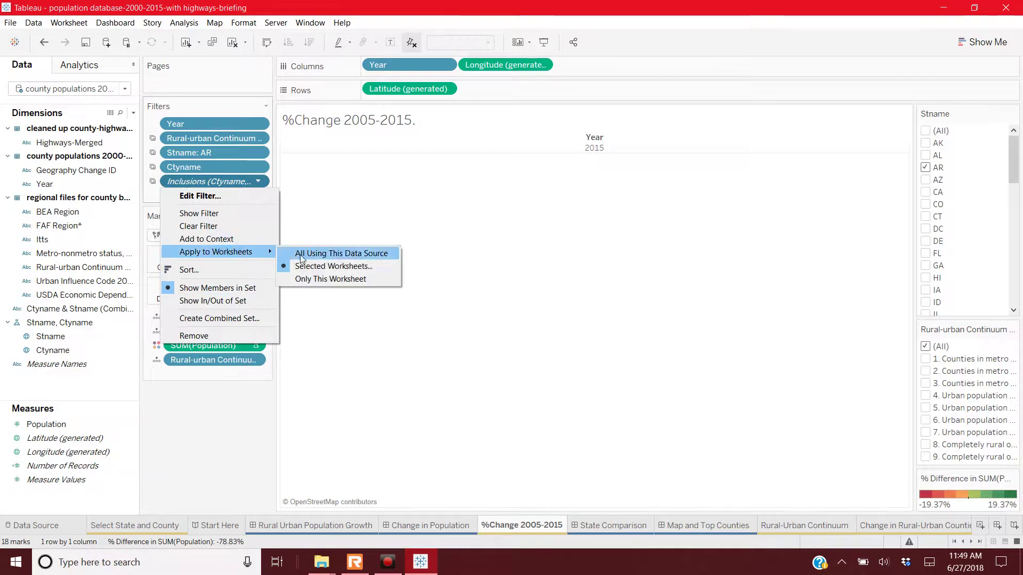
click(339, 257)
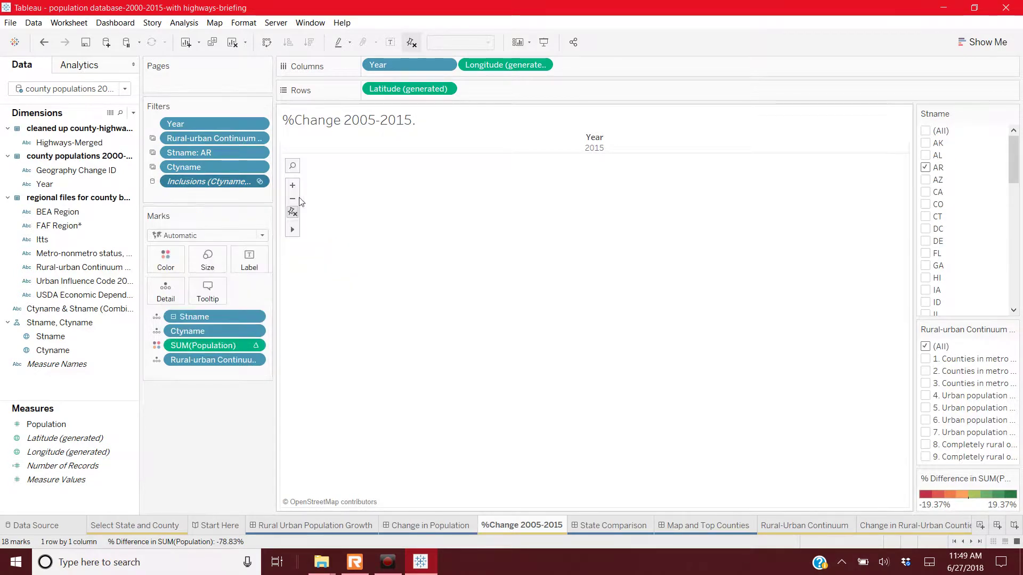
click(259, 182)
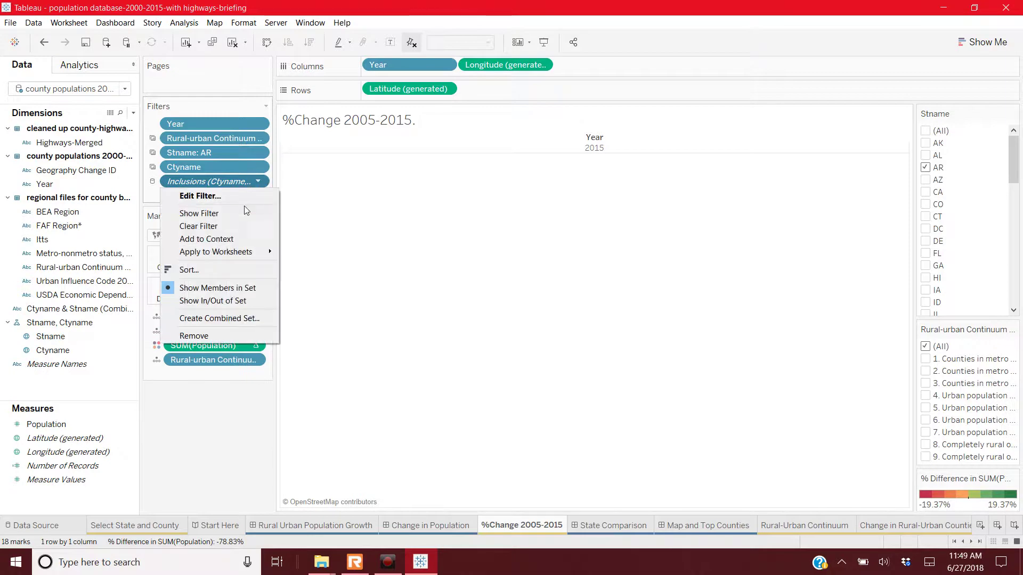
click(231, 226)
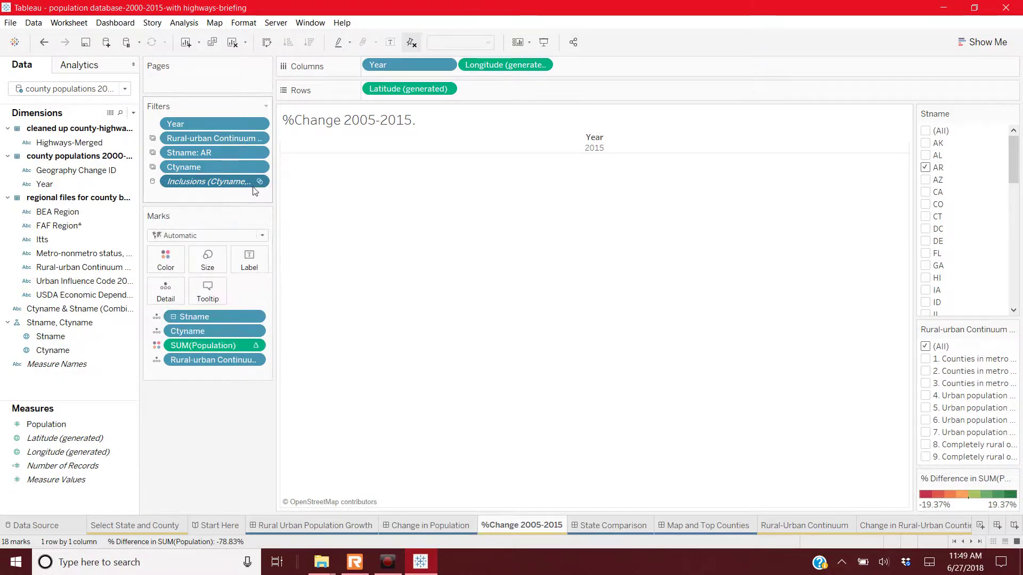
Check the State Comparison and Map and Top Counties dashboards and the Rural-Urban Continuum sheet with the AR-only filter applied
click(623, 524)
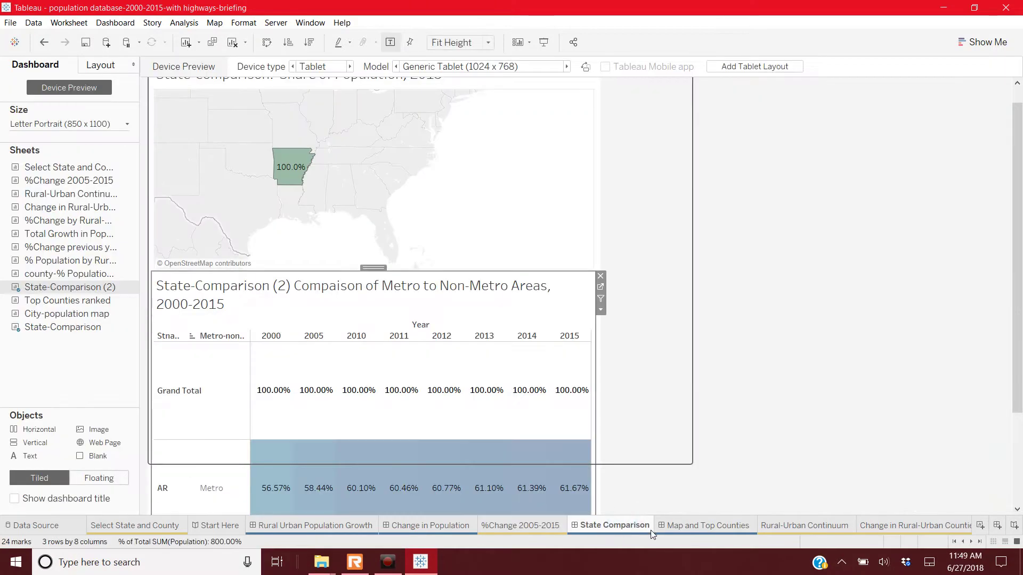
click(706, 534)
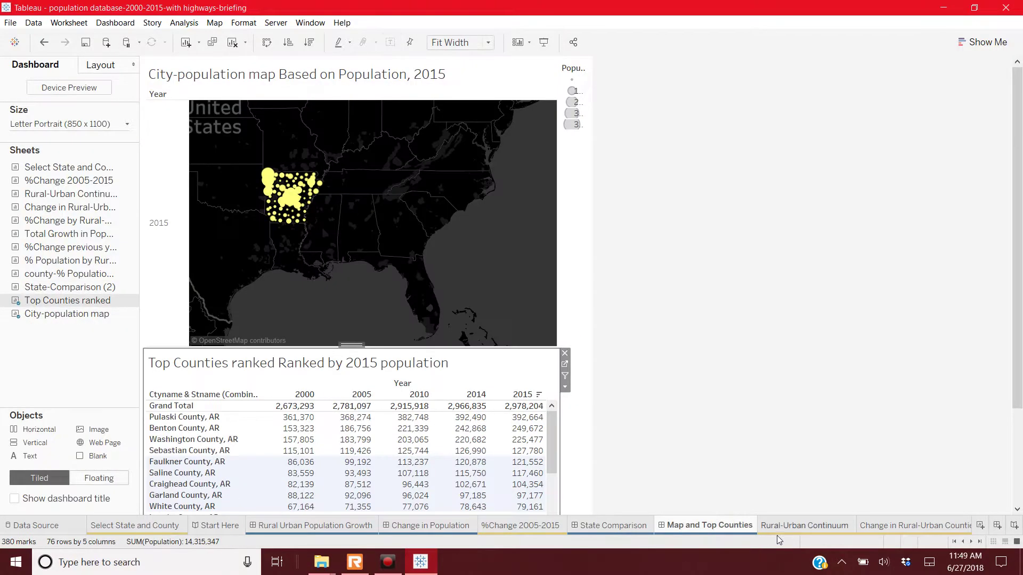
click(819, 527)
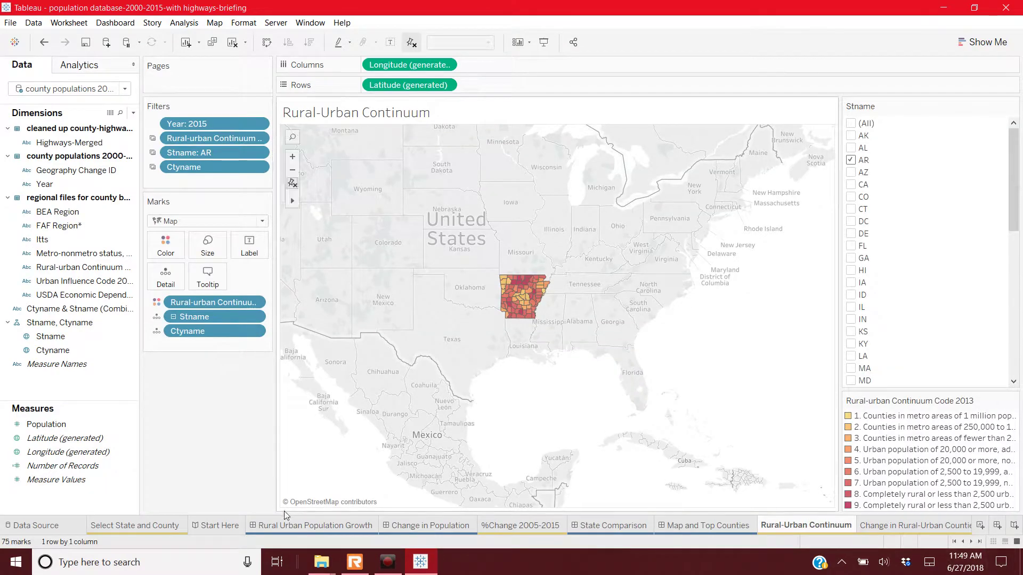
Reframe the City-population map in the Start Here story so that all of Arkansas fits in view
click(231, 526)
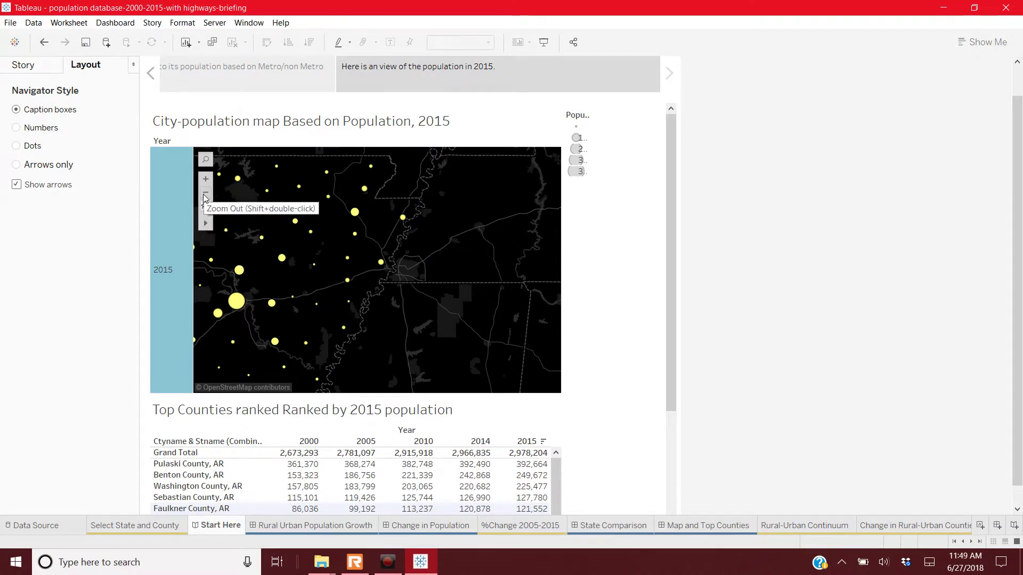
click(206, 193)
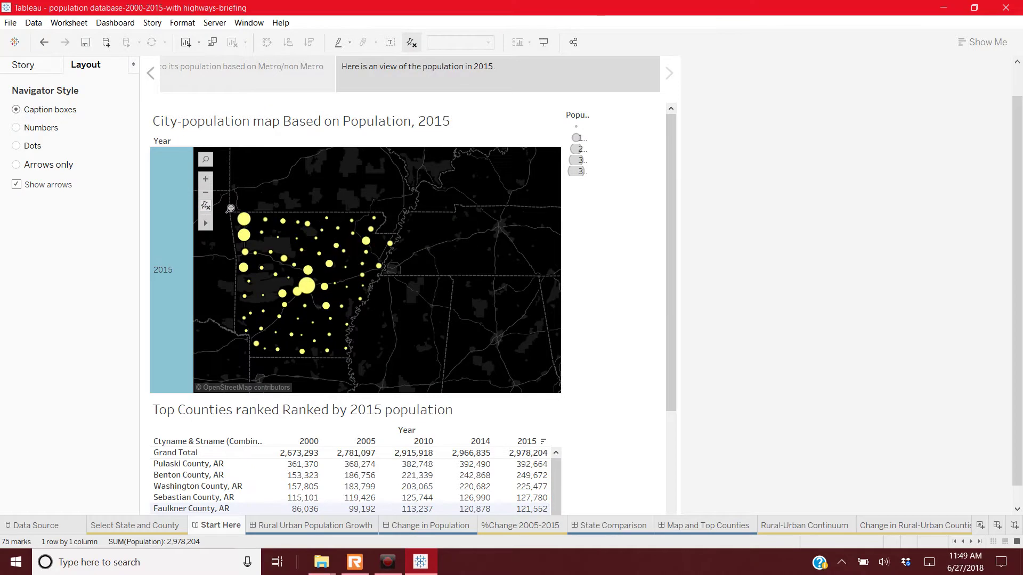
drag(230, 208, 412, 379)
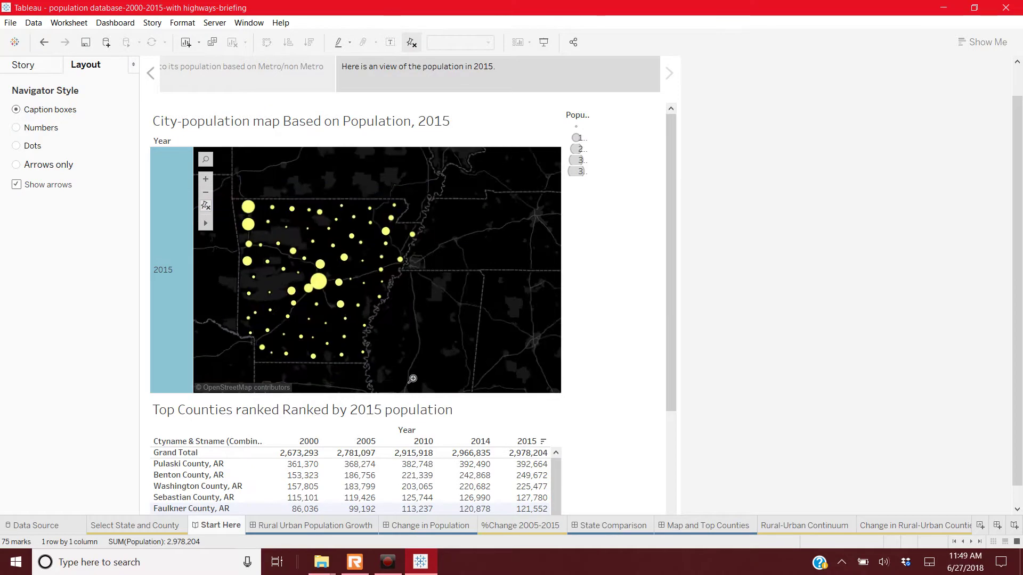